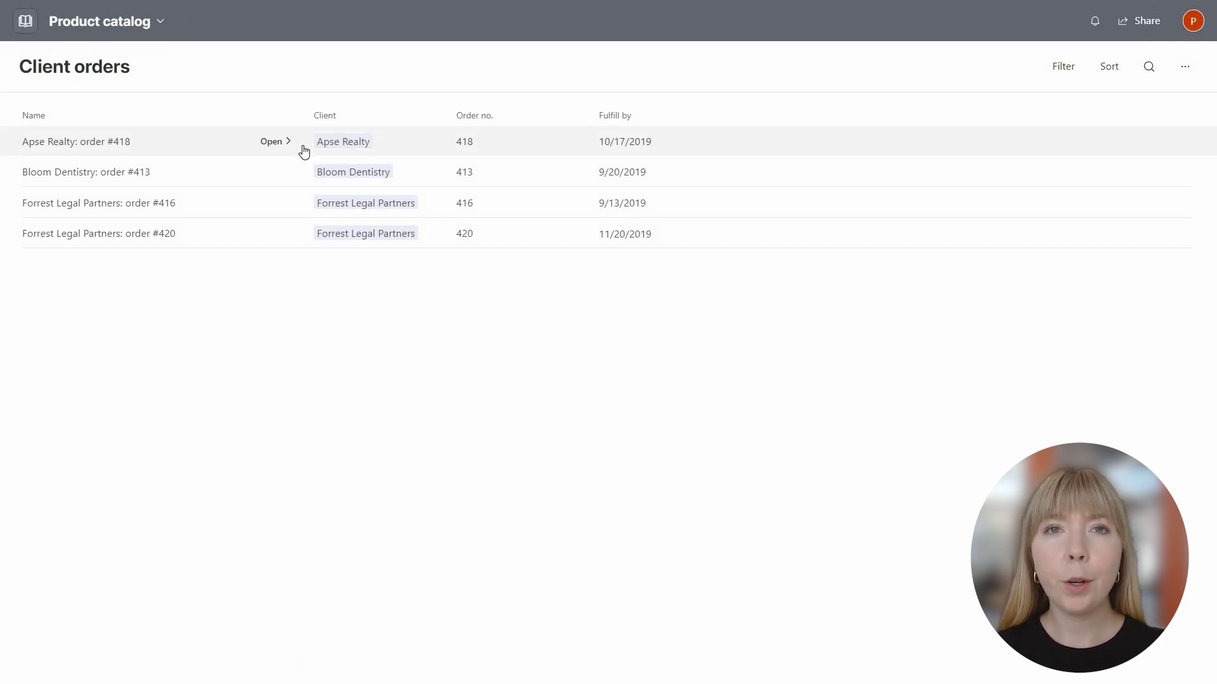
Create and send the invoice for Apse Realty order #418, then view the attached PDF.
{"action": "left_click", "coordinate": [281, 147]}
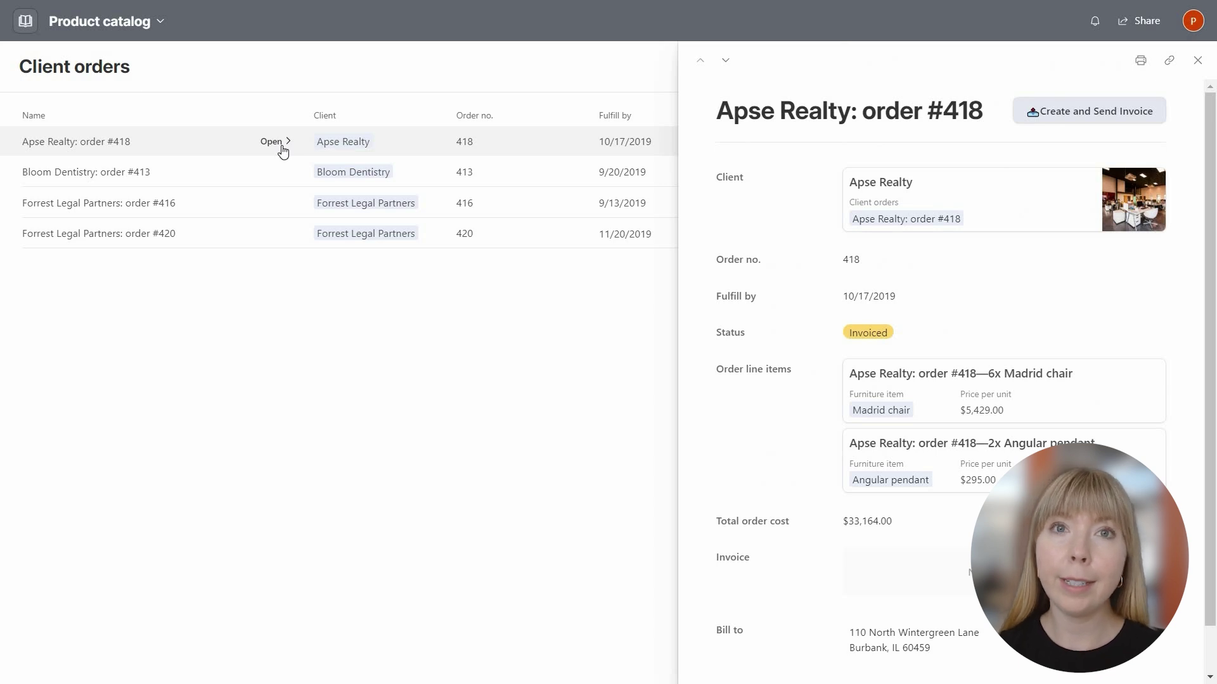
{"action": "left_click", "coordinate": [1086, 121]}
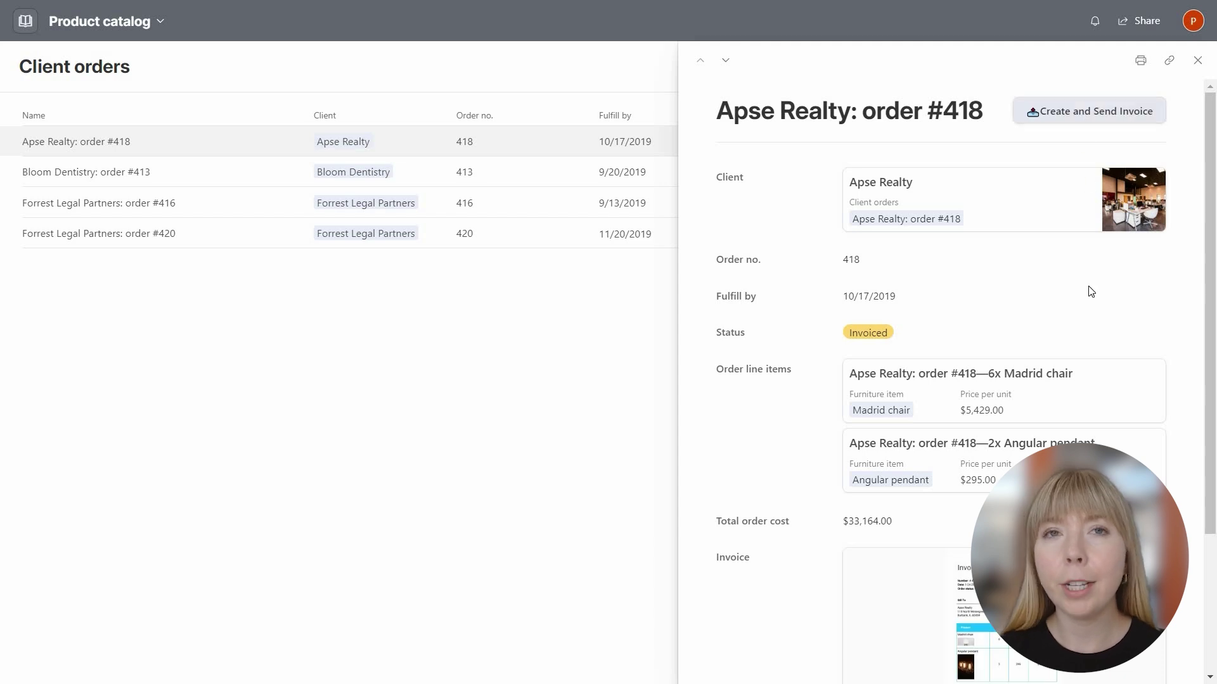
{"action": "scroll", "coordinate": [1092, 292], "scroll_direction": "down", "scroll_amount": 3}
{"action": "left_click", "coordinate": [1025, 443]}
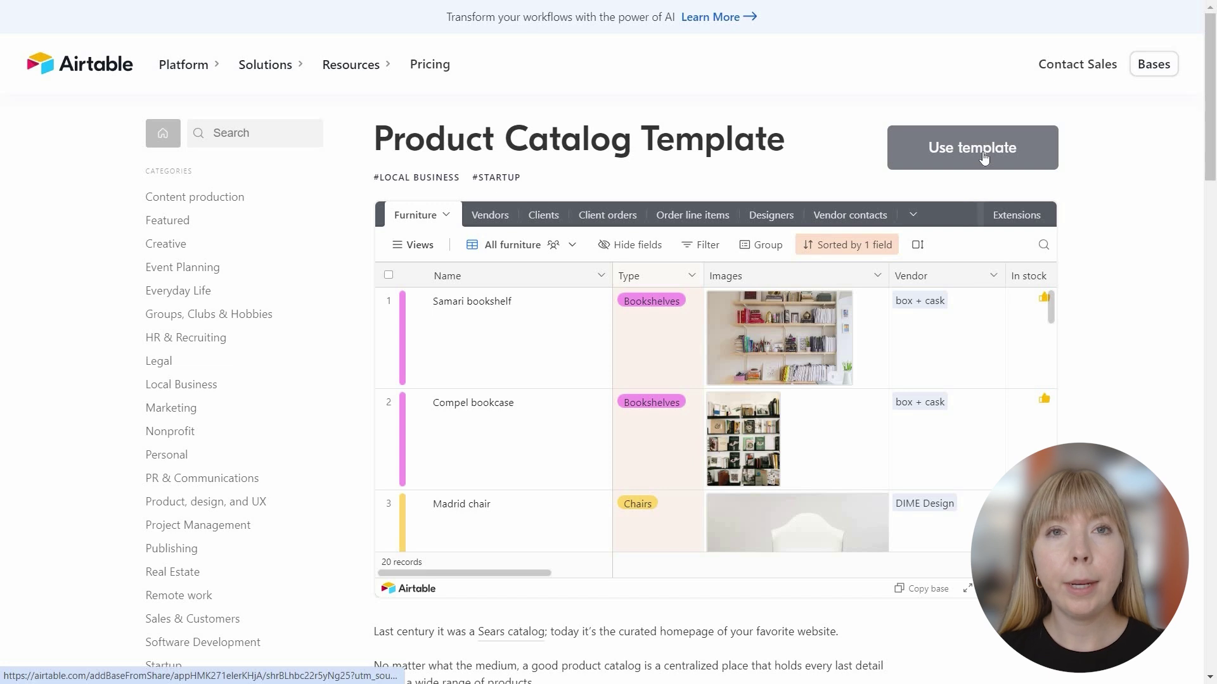
Create a Product catalog base from the template and show its Client orders table with 4 orders.
{"action": "left_click", "coordinate": [984, 157]}
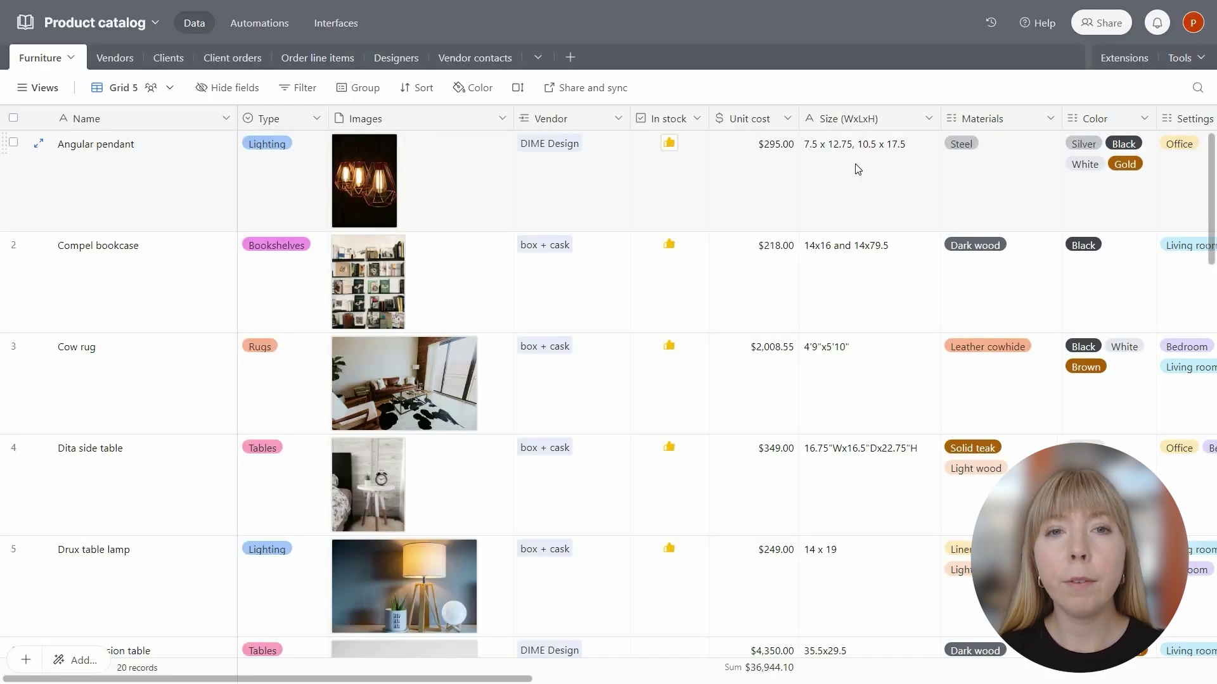
{"action": "left_click", "coordinate": [237, 63]}
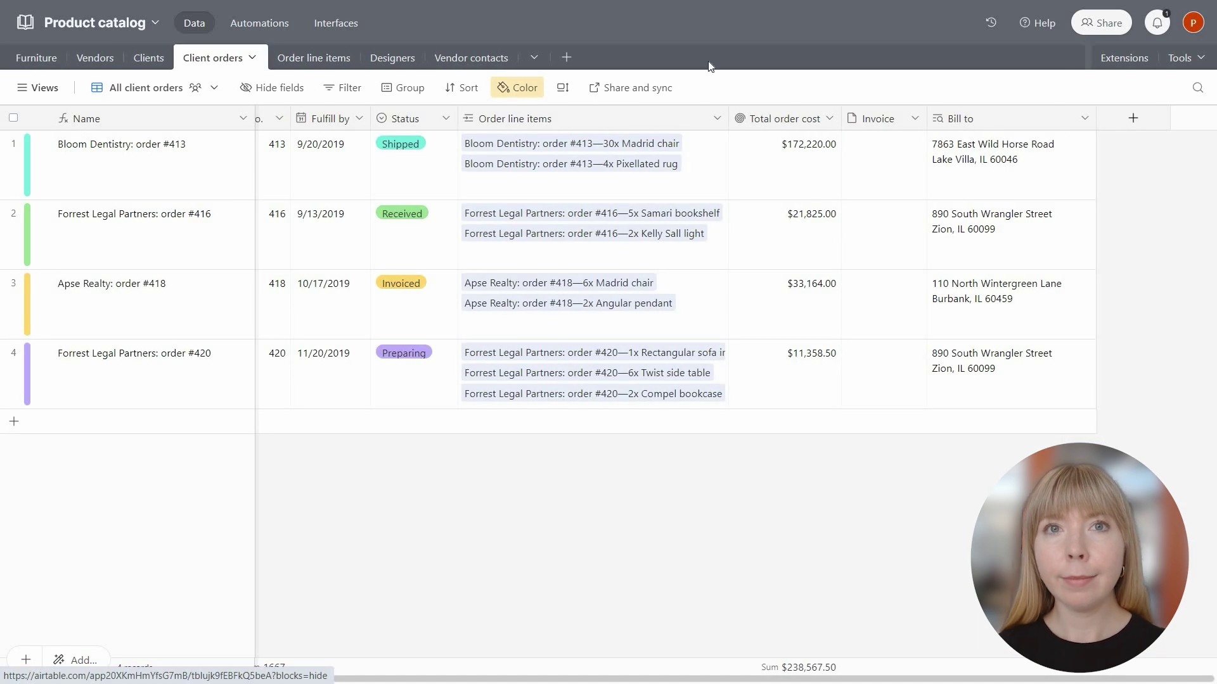
Install the Plumsail Documents extension found by searching 'plumsail' and log in to connect a Plumsail account.
{"action": "left_click", "coordinate": [1131, 61]}
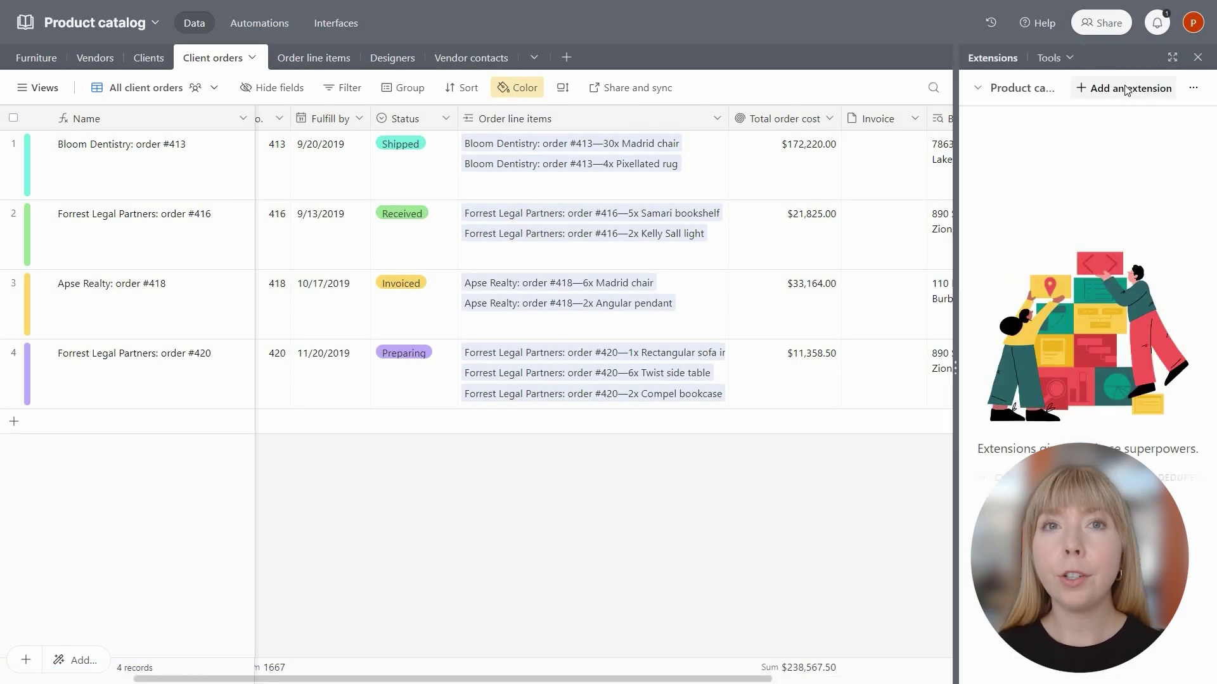
{"action": "left_click", "coordinate": [1126, 88]}
{"action": "type", "text": "plumsail"}
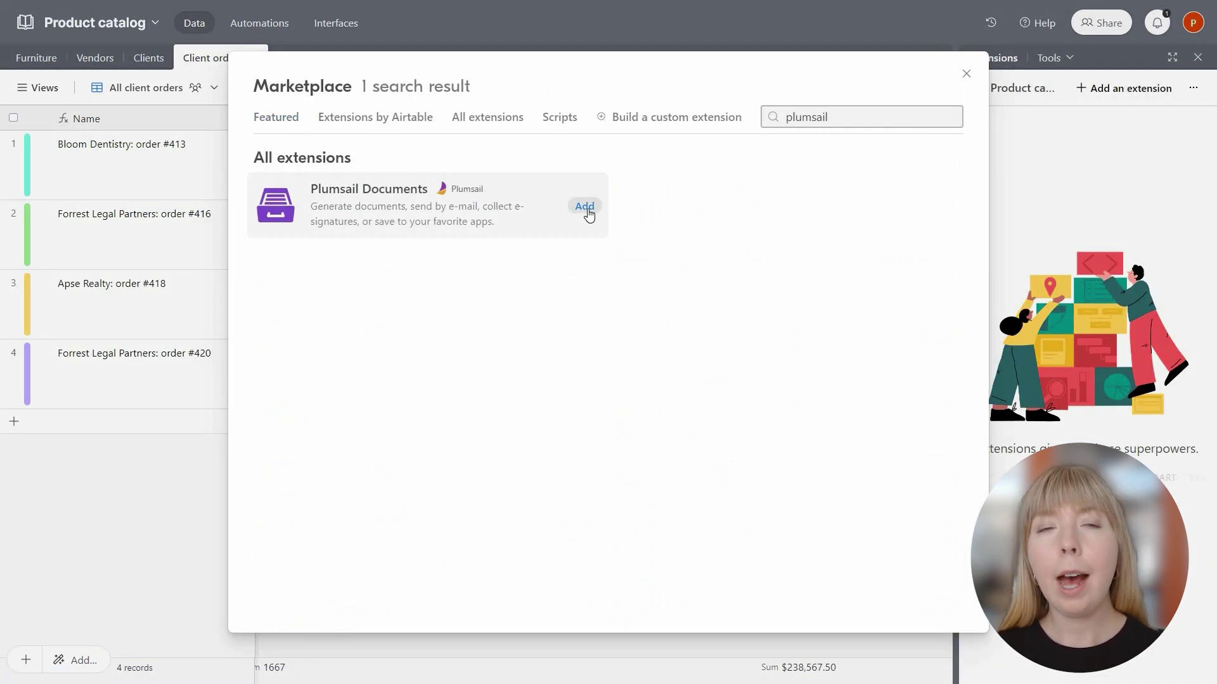
{"action": "left_click", "coordinate": [582, 208]}
{"action": "left_click", "coordinate": [735, 443]}
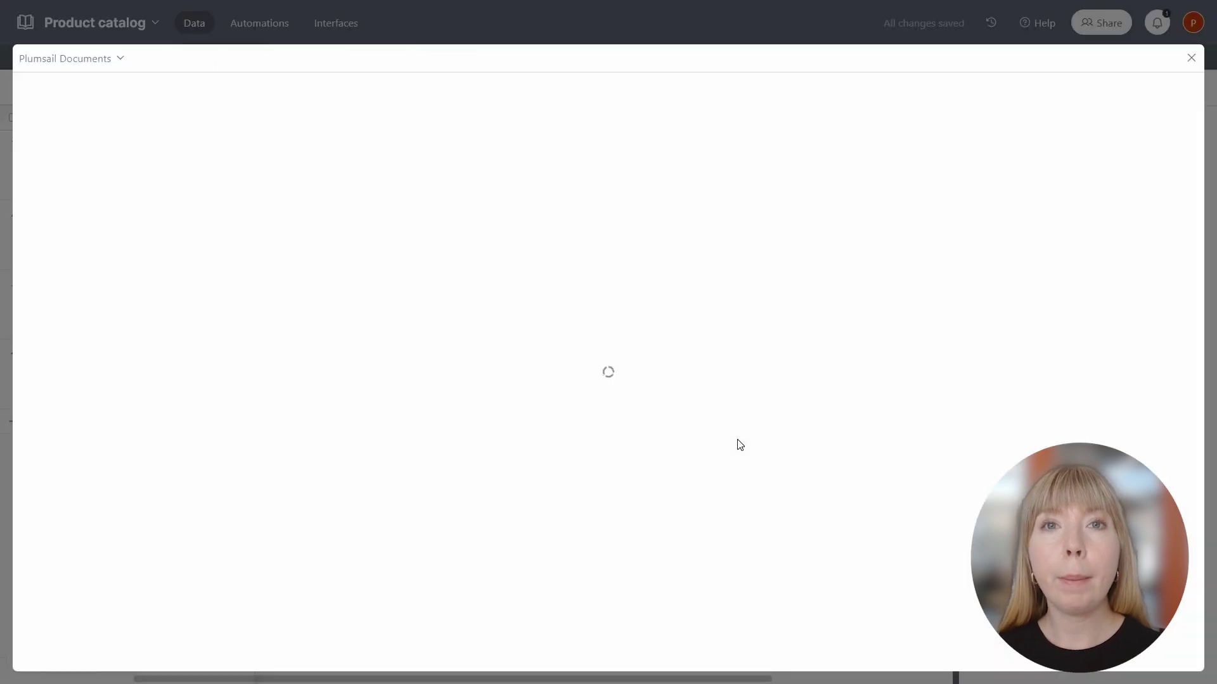
{"action": "left_click", "coordinate": [788, 639]}
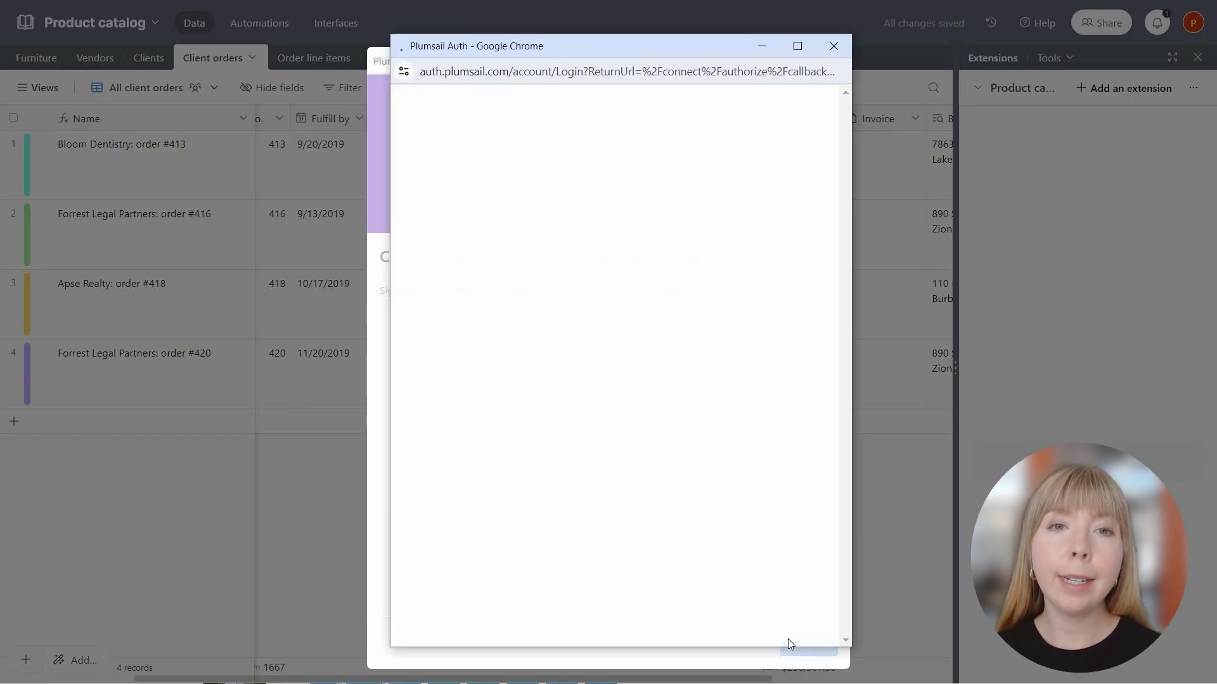
{"action": "left_click", "coordinate": [530, 434]}
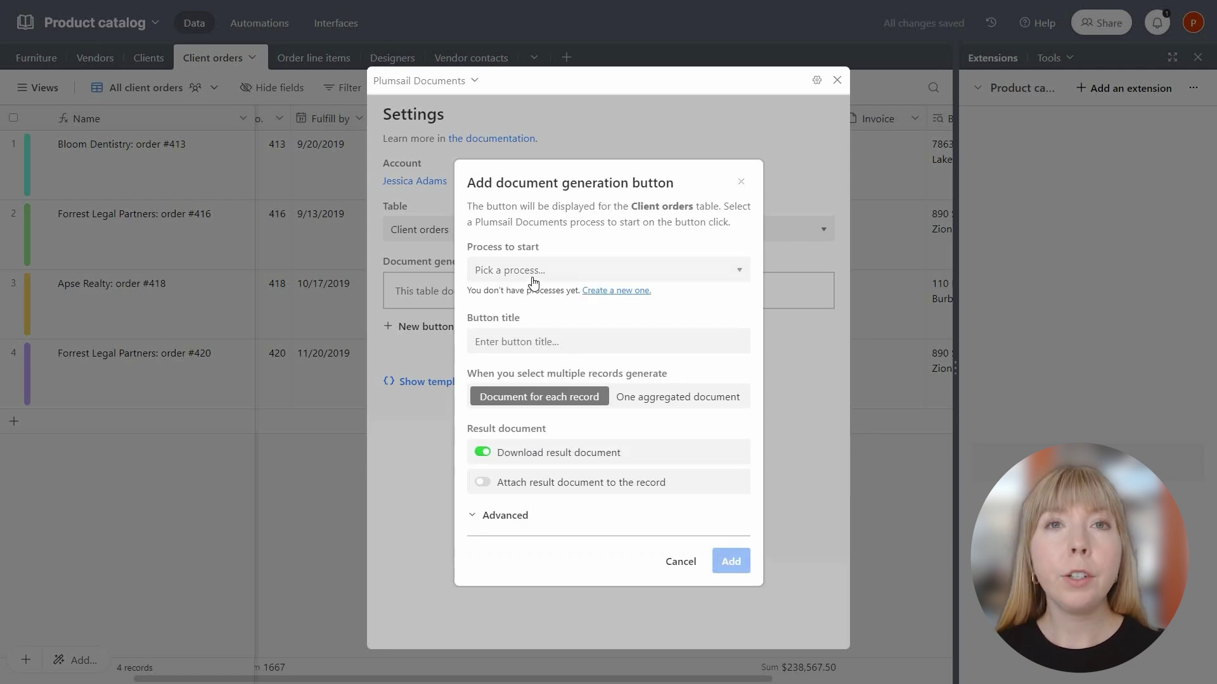
{"action": "left_click", "coordinate": [533, 283]}
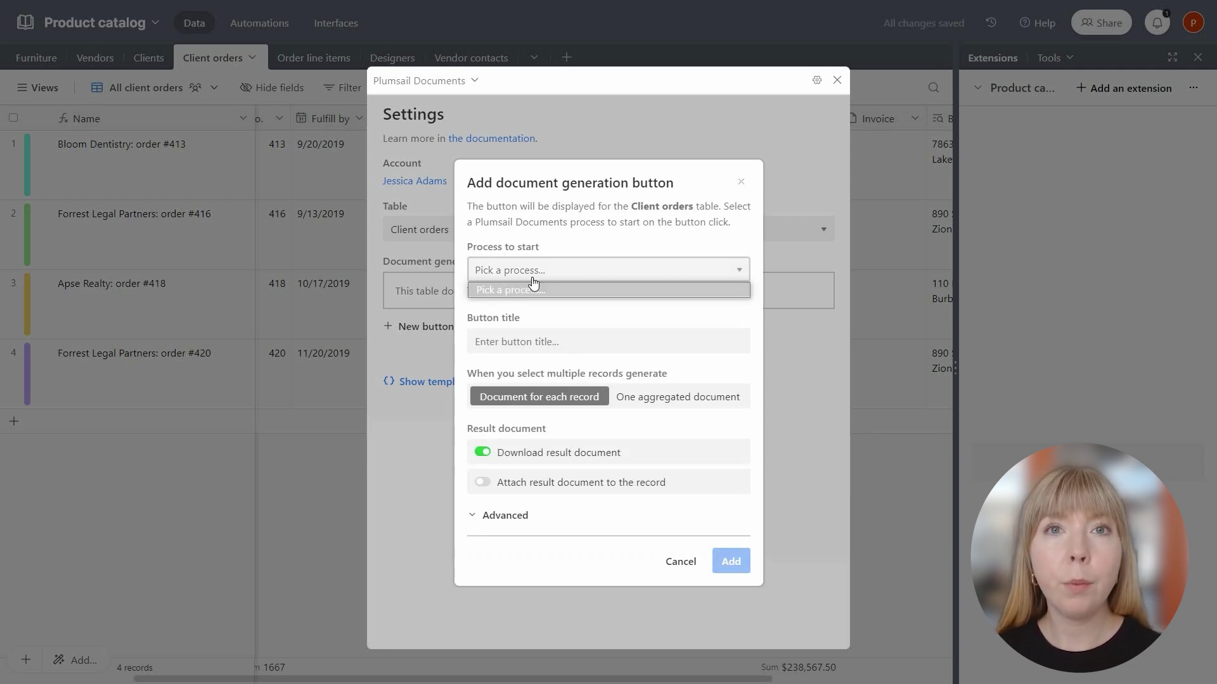
{"action": "left_click", "coordinate": [533, 283]}
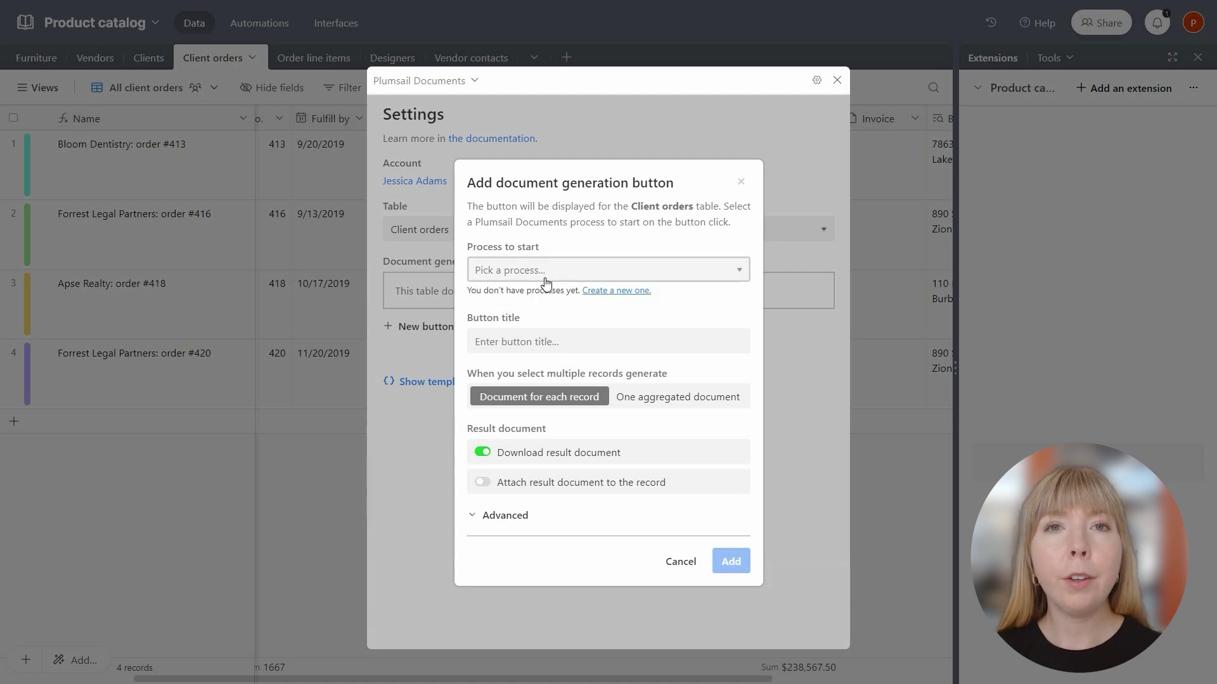
Create a Plumsail process named 'Create Airtable Invoice' from the Airtable invoice template.
{"action": "left_click", "coordinate": [607, 293]}
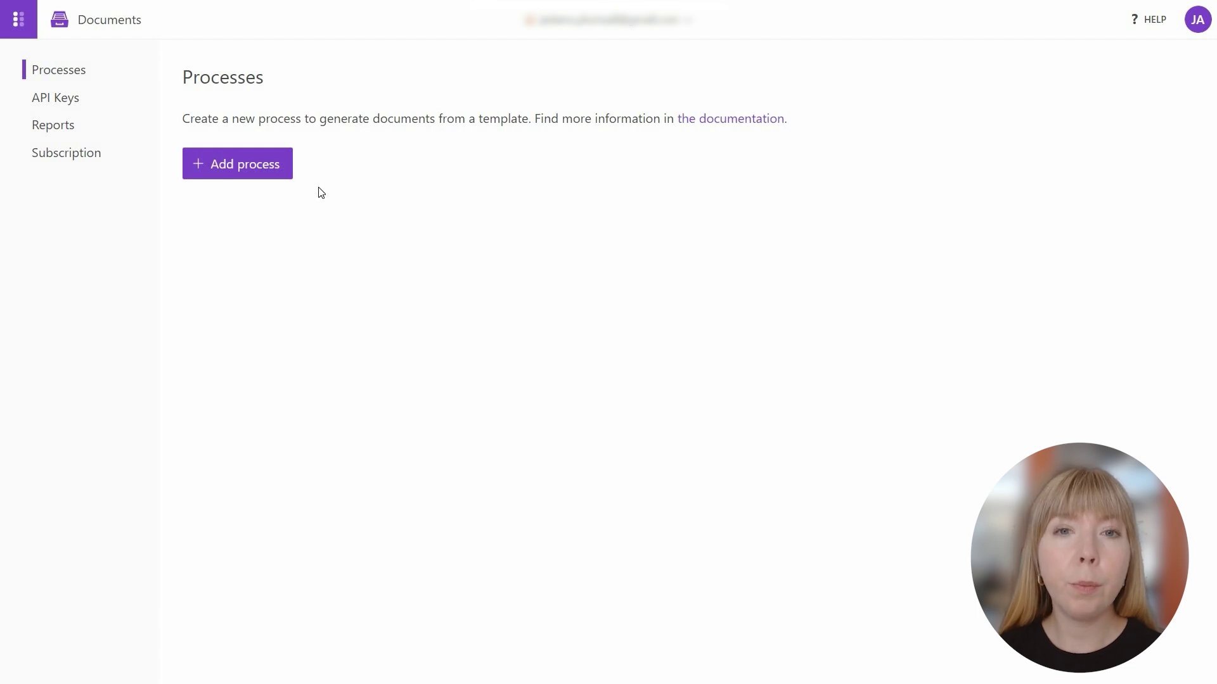
{"action": "left_click", "coordinate": [269, 178]}
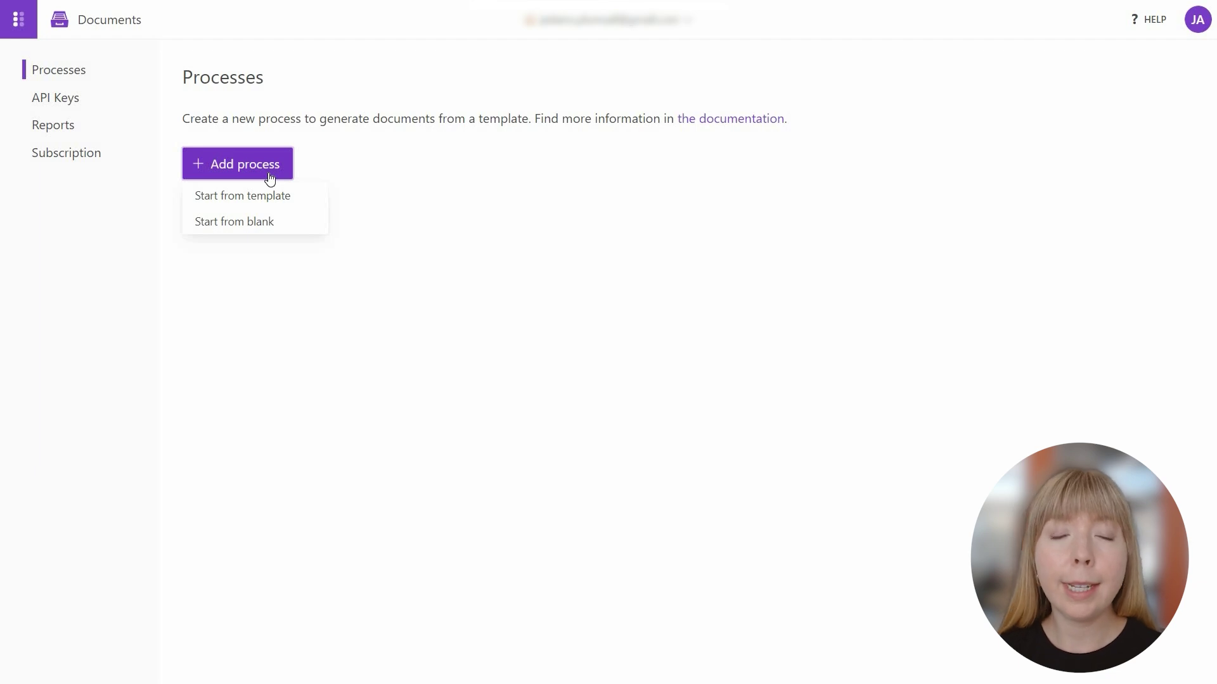
{"action": "left_click", "coordinate": [266, 194]}
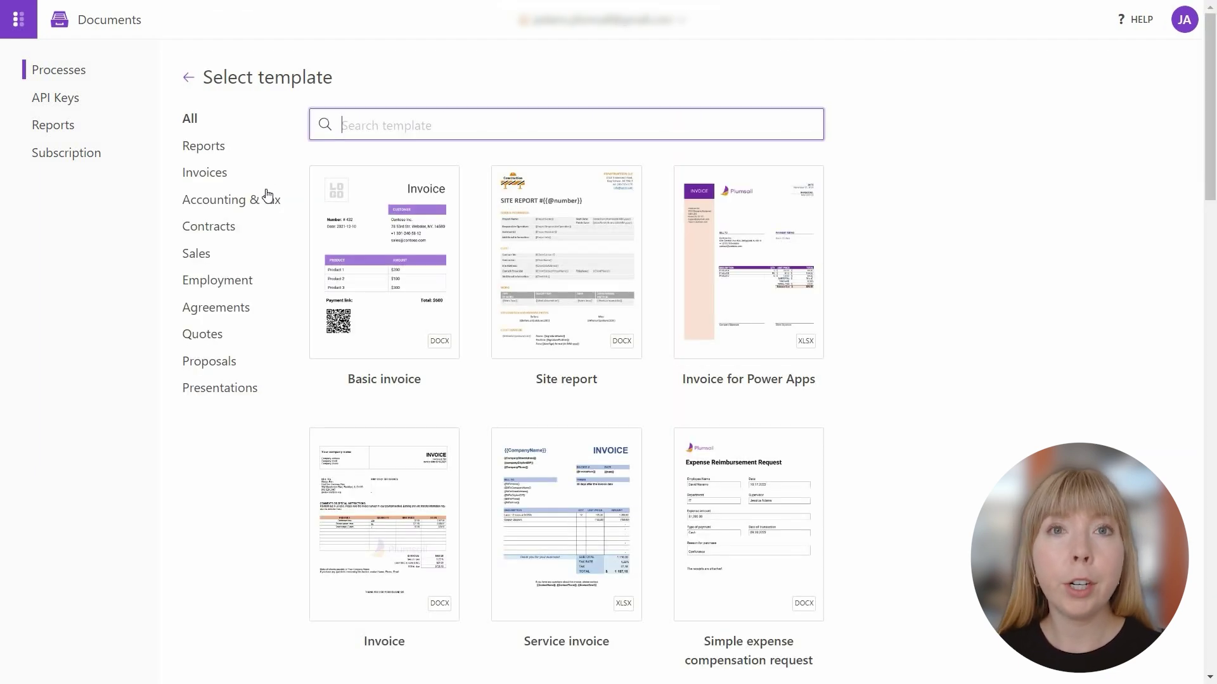
{"action": "type", "text": "Airta"}
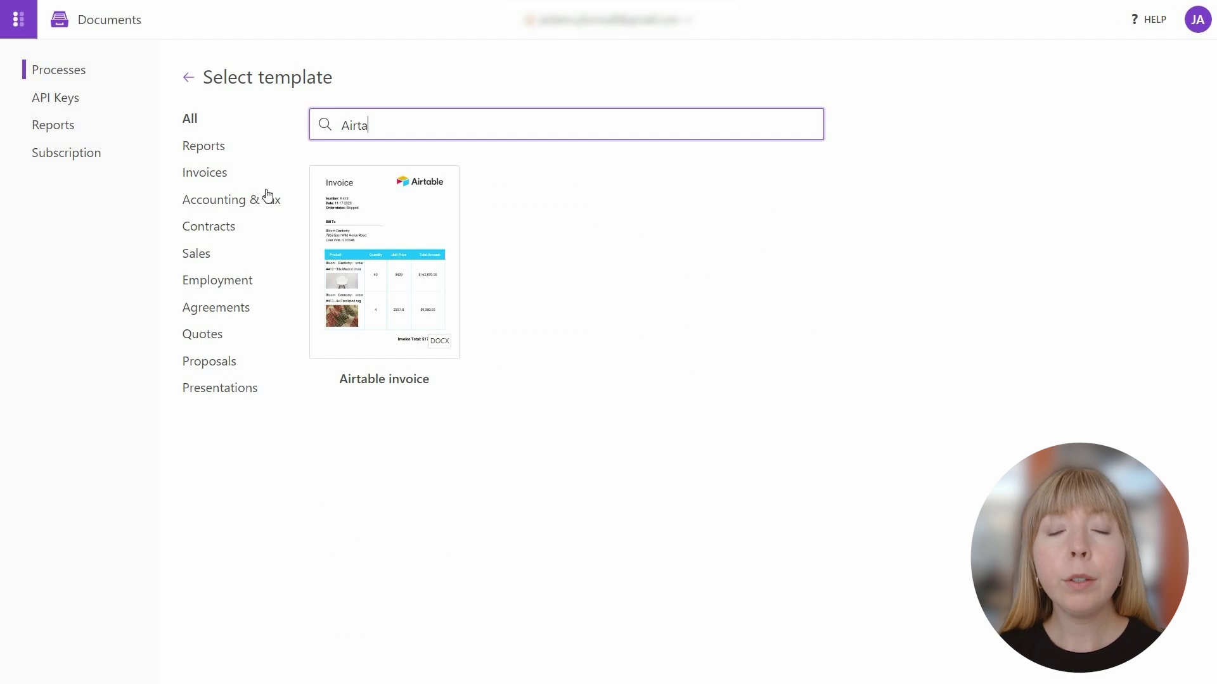
{"action": "left_click", "coordinate": [374, 274]}
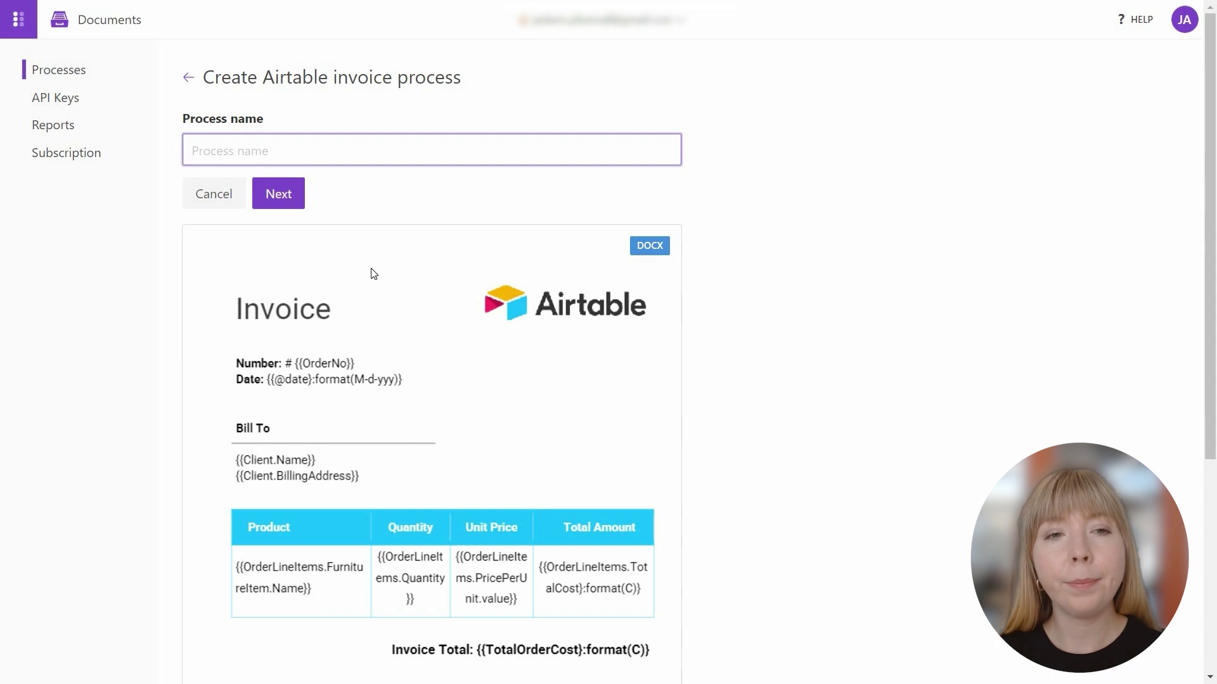
{"action": "type", "text": "Create Airtable Invoice"}
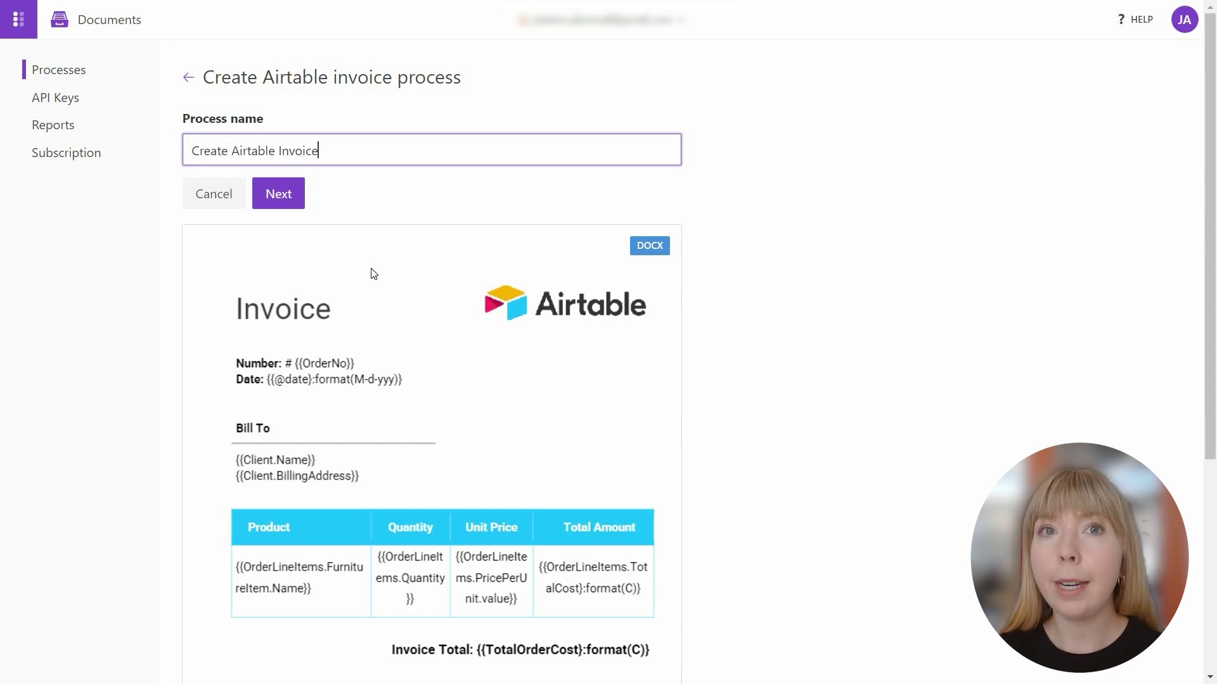
{"action": "left_click", "coordinate": [276, 195]}
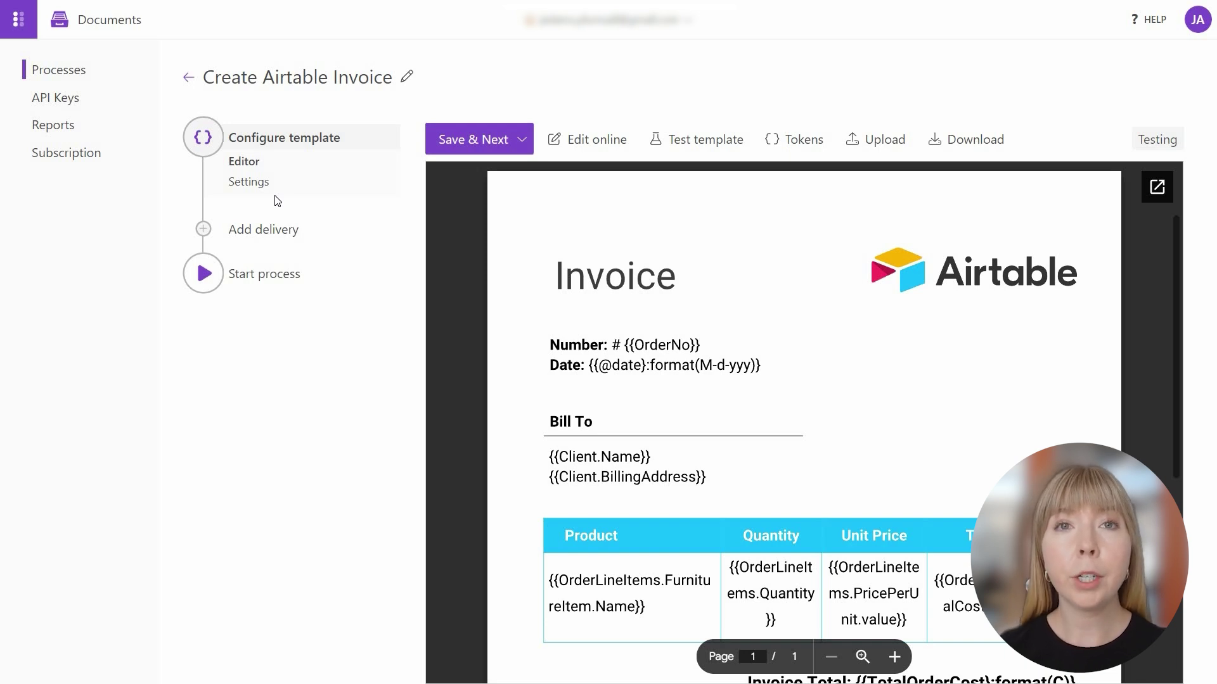
Highlight the {{Client.Name}}, {{Client.BillingAddress}} and furniture item name tokens in the template preview.
{"action": "triple_click", "coordinate": [578, 454]}
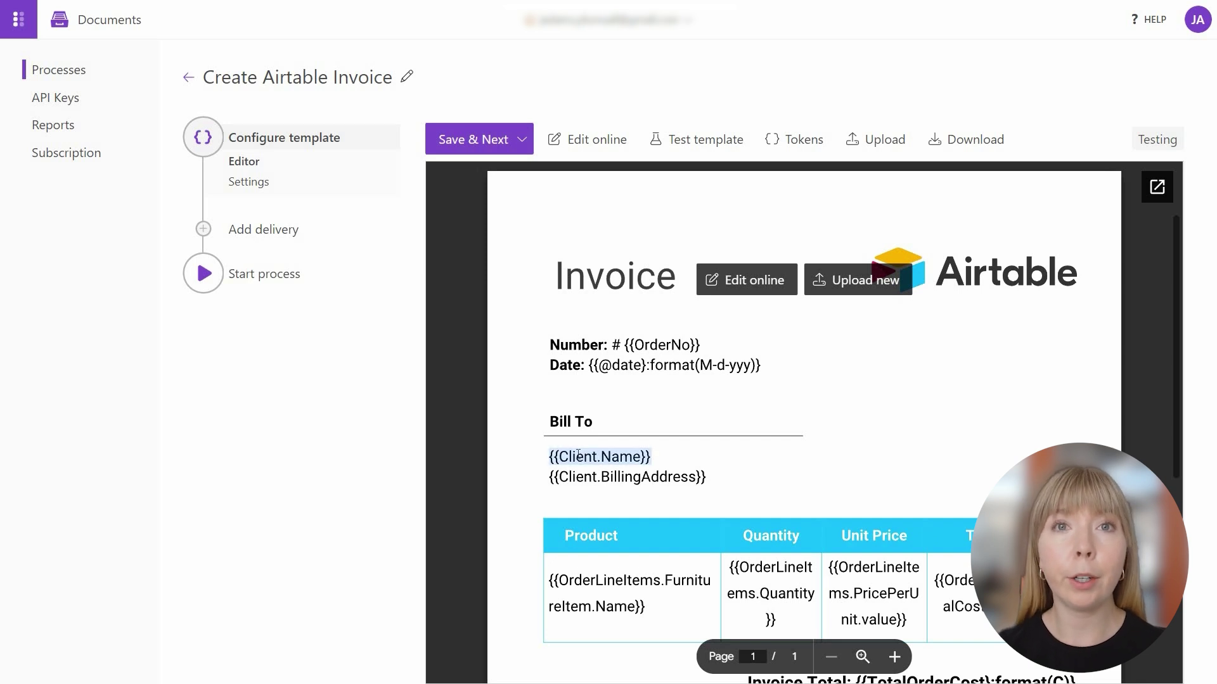
{"action": "triple_click", "coordinate": [581, 480]}
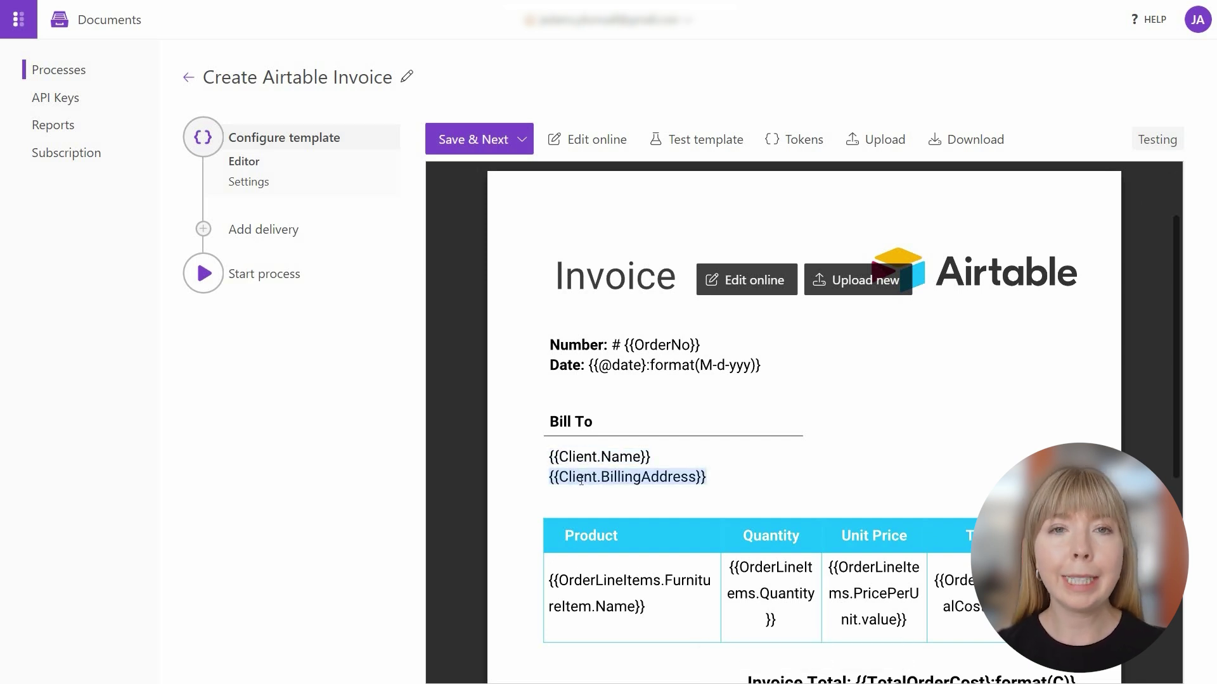
{"action": "triple_click", "coordinate": [570, 578]}
{"action": "triple_click", "coordinate": [549, 580]}
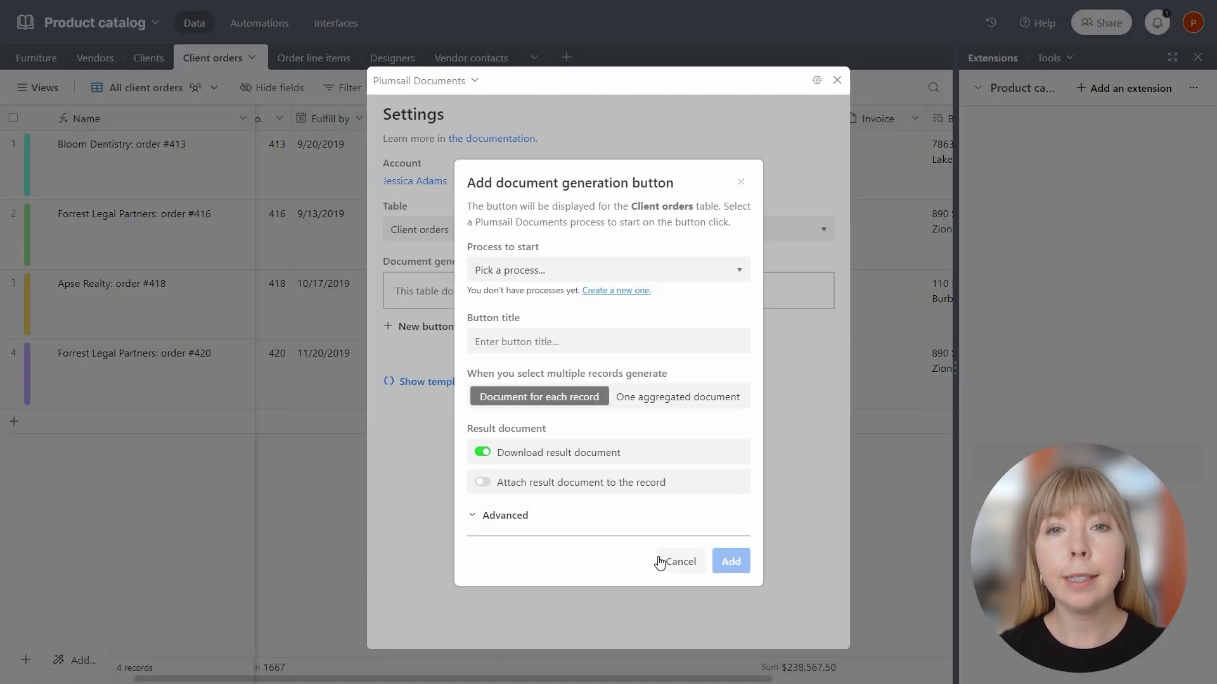
Cancel the button dialog, list the Client orders template tokens, expand Status and copy its name token.
{"action": "left_click", "coordinate": [740, 182]}
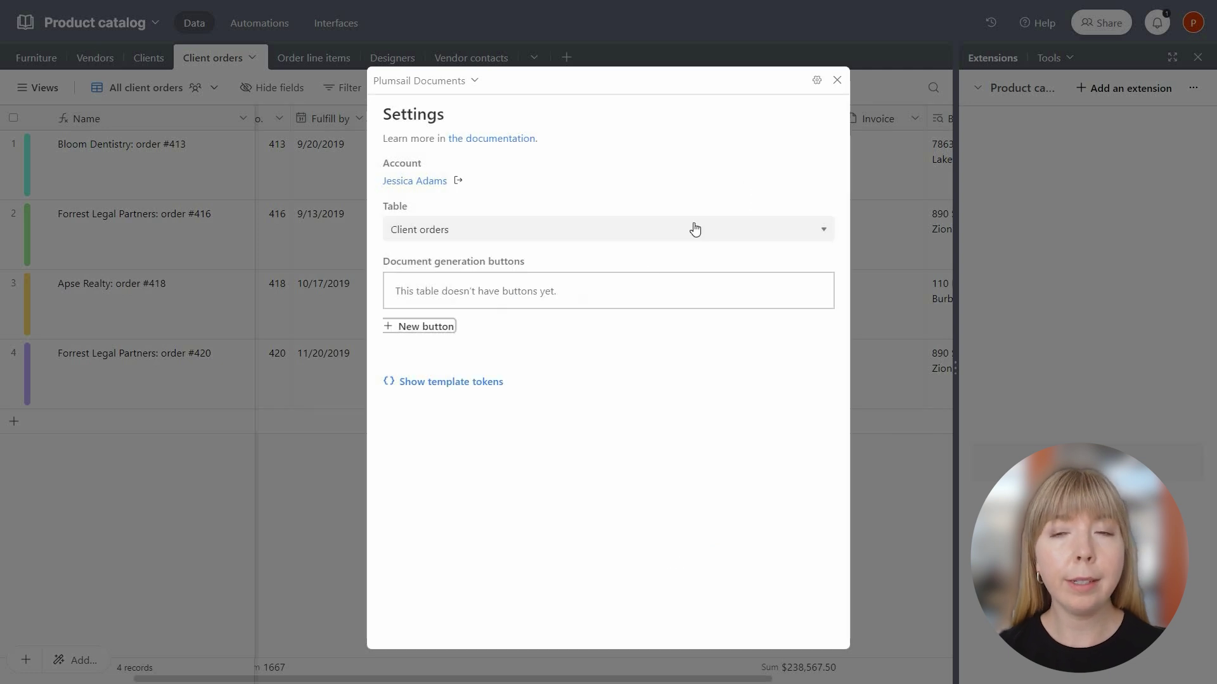
{"action": "left_click", "coordinate": [474, 382]}
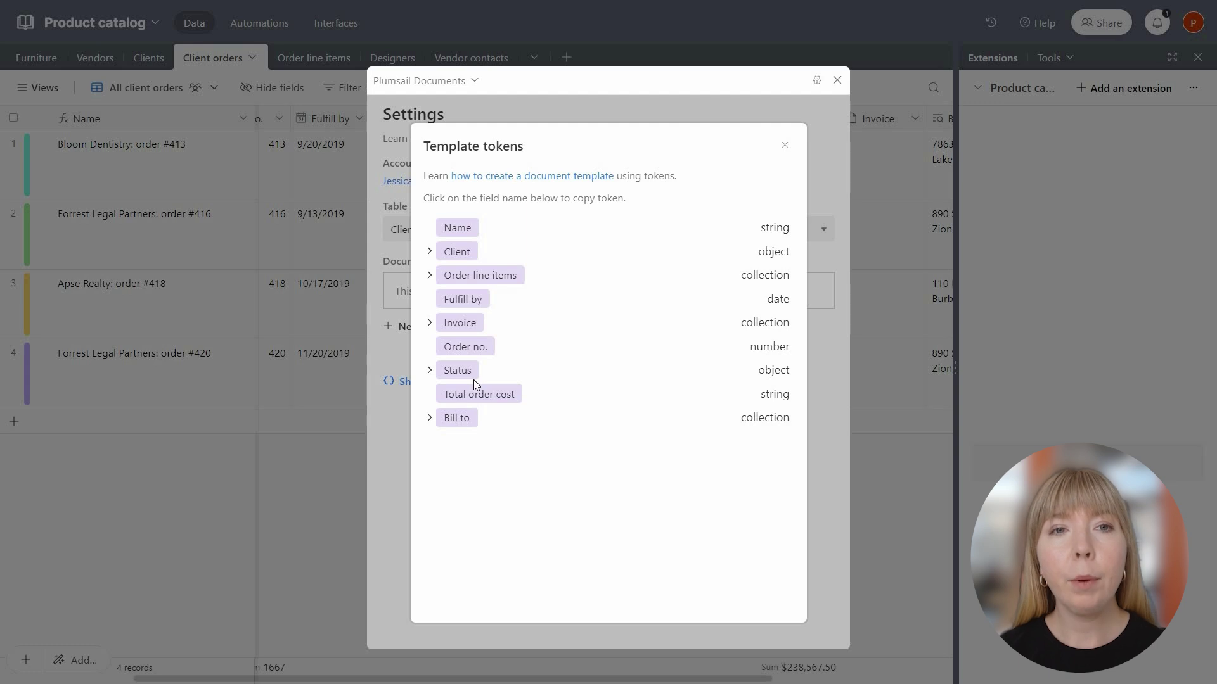
{"action": "left_click", "coordinate": [430, 371]}
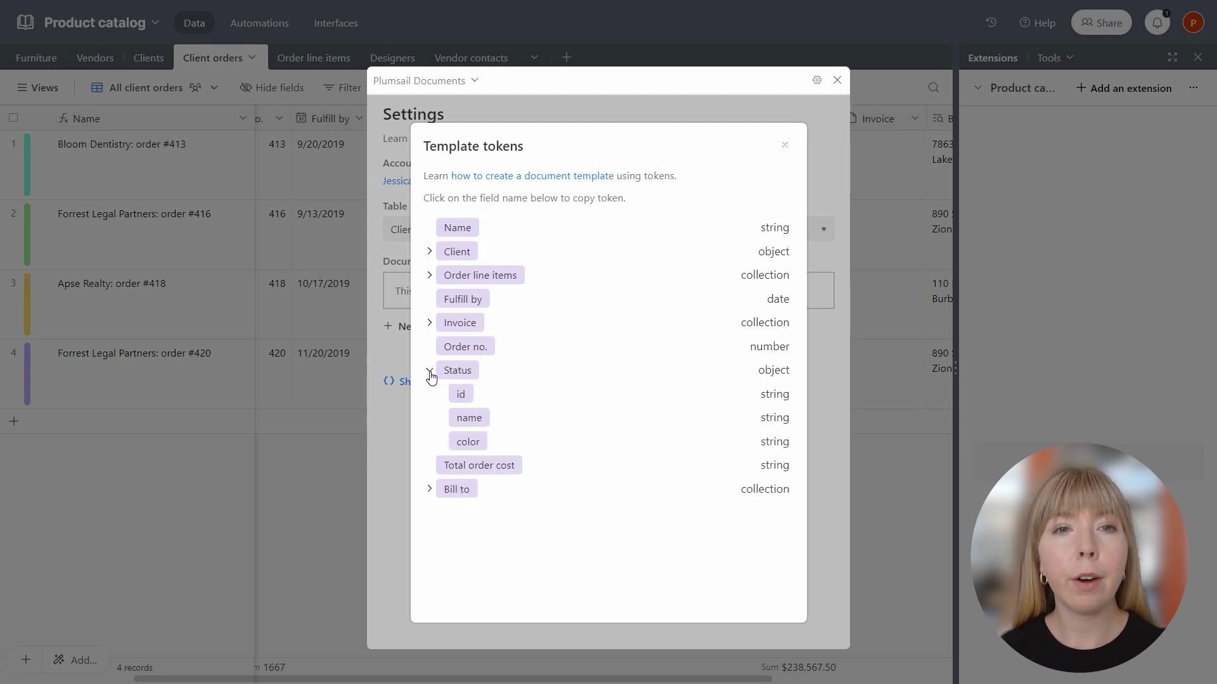
{"action": "left_click", "coordinate": [467, 419]}
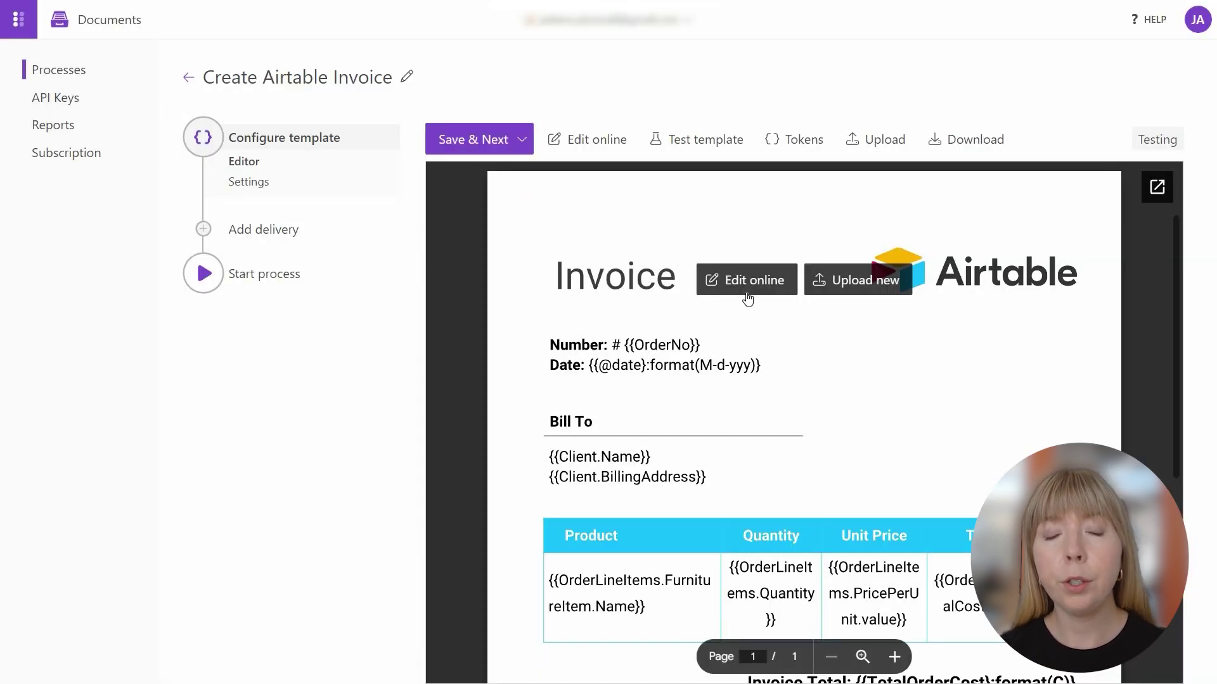
Add an 'Order Status: {{Status.name}}' line below the Date line in the online editor.
{"action": "left_click", "coordinate": [749, 293]}
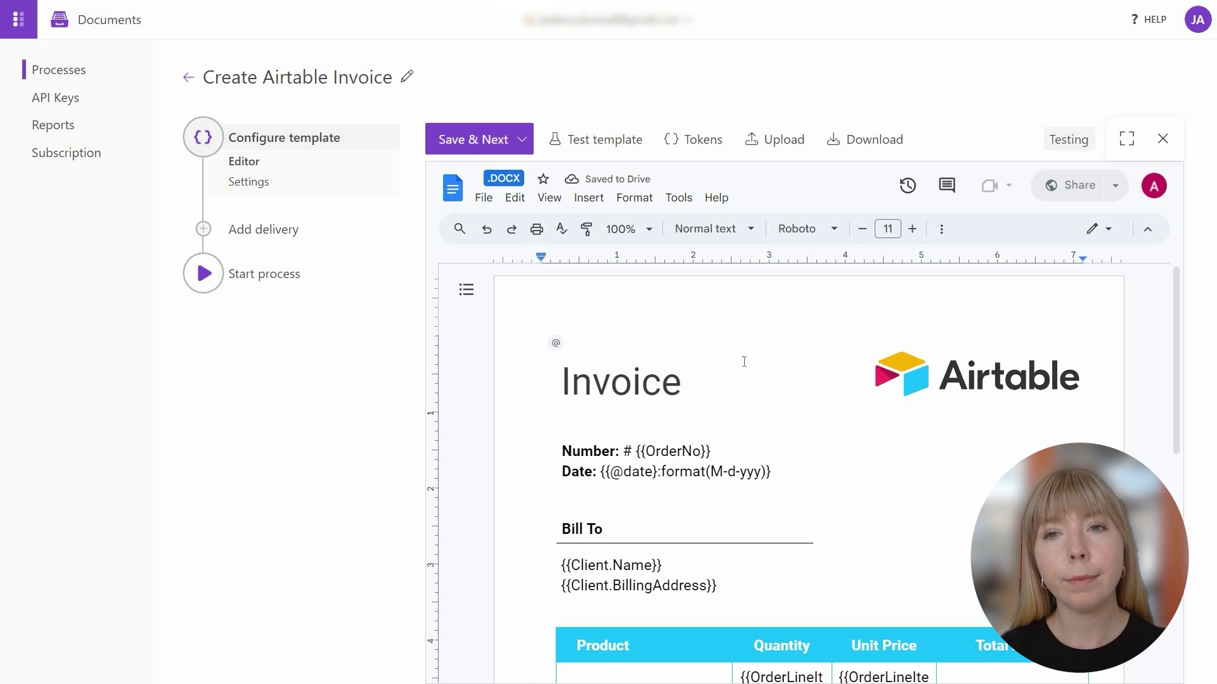
{"action": "left_click", "coordinate": [776, 470]}
{"action": "key", "text": "Return"}
{"action": "type", "text": "Order Status:"}
{"action": "key", "text": "ctrl+v"}
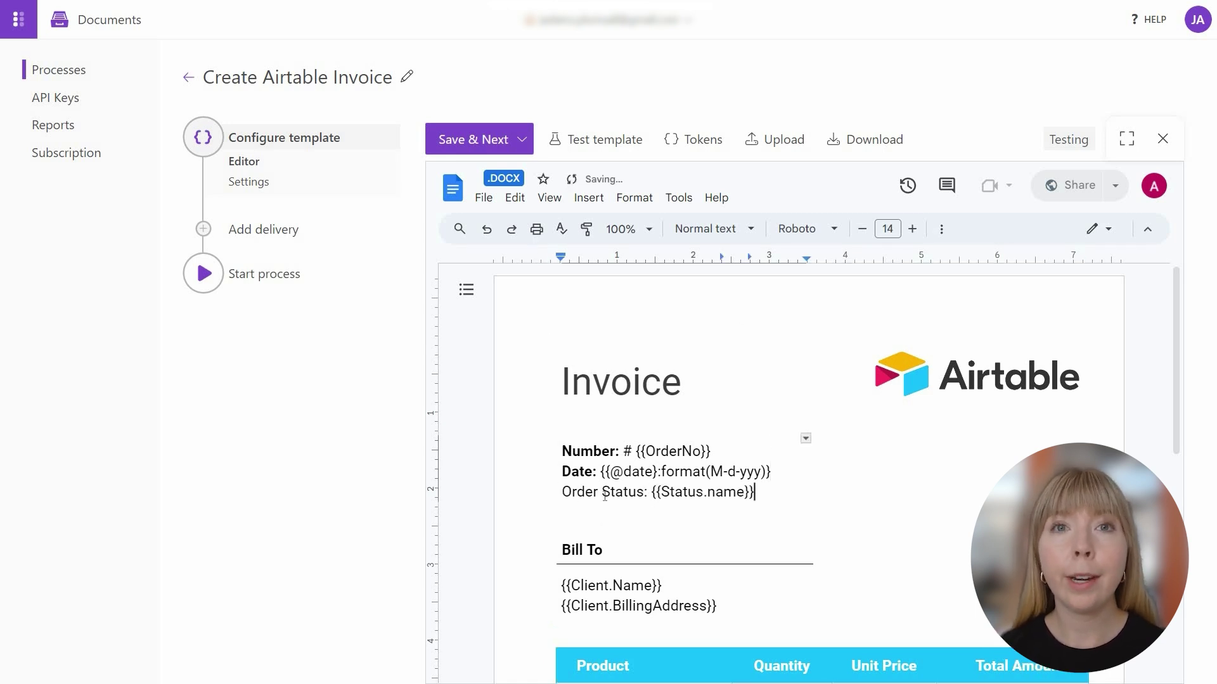
Bold the 'Order Status' label and place the caret after the product name token.
{"action": "double_click", "coordinate": [605, 493]}
{"action": "left_click_drag", "start_coordinate": [604, 493], "coordinate": [563, 501]}
{"action": "key", "text": "ctrl+b"}
{"action": "scroll", "coordinate": [563, 501], "scroll_direction": "down", "scroll_amount": 4}
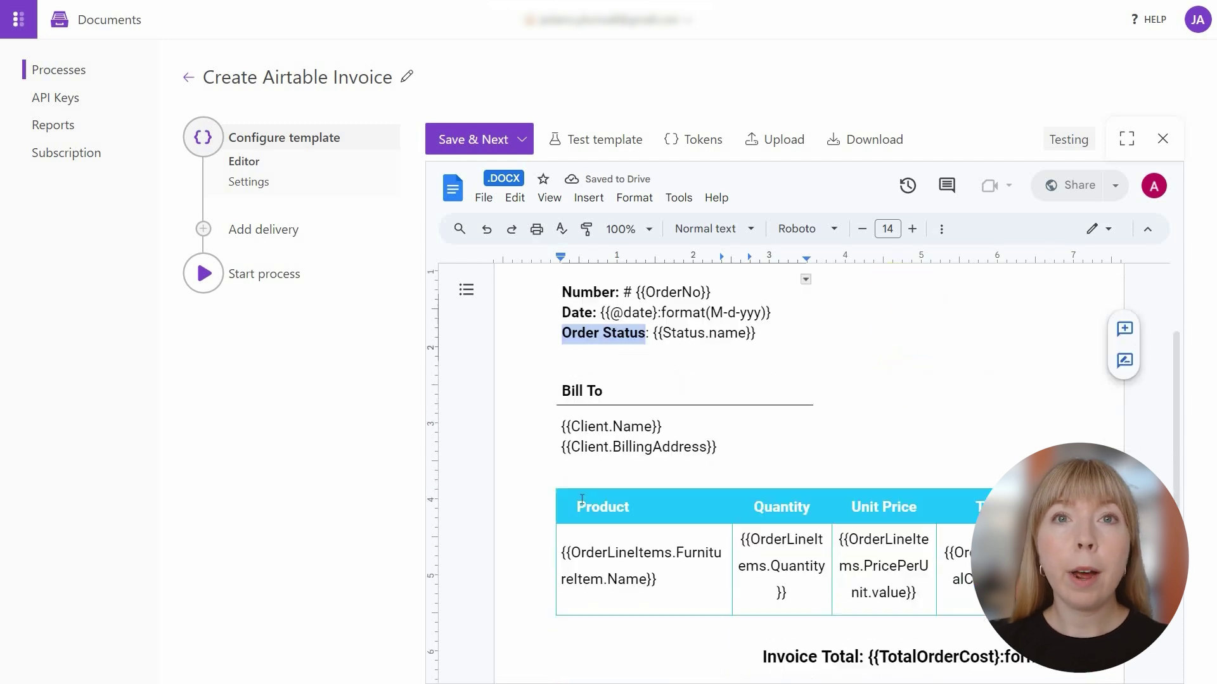
{"action": "left_click", "coordinate": [667, 500]}
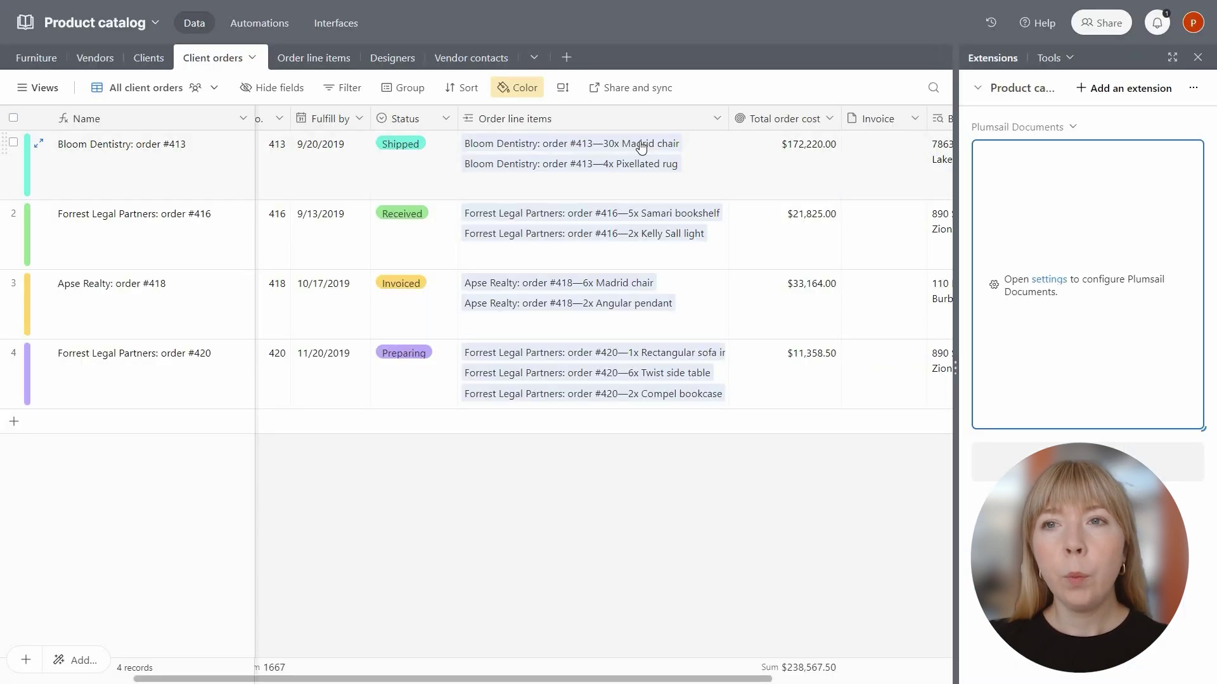
Check the Madrid chair line item of order #413, then open the Plumsail Documents extension settings.
{"action": "left_click", "coordinate": [637, 144]}
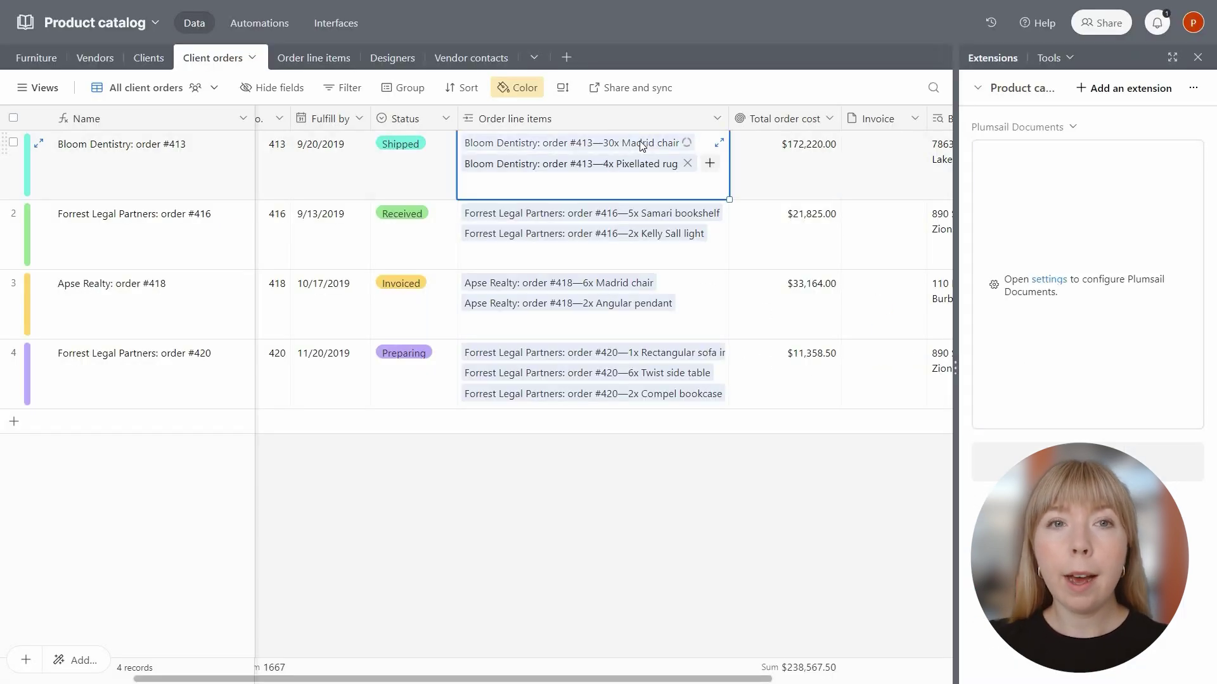
{"action": "left_click", "coordinate": [640, 147]}
{"action": "scroll", "coordinate": [534, 320], "scroll_direction": "down", "scroll_amount": 4}
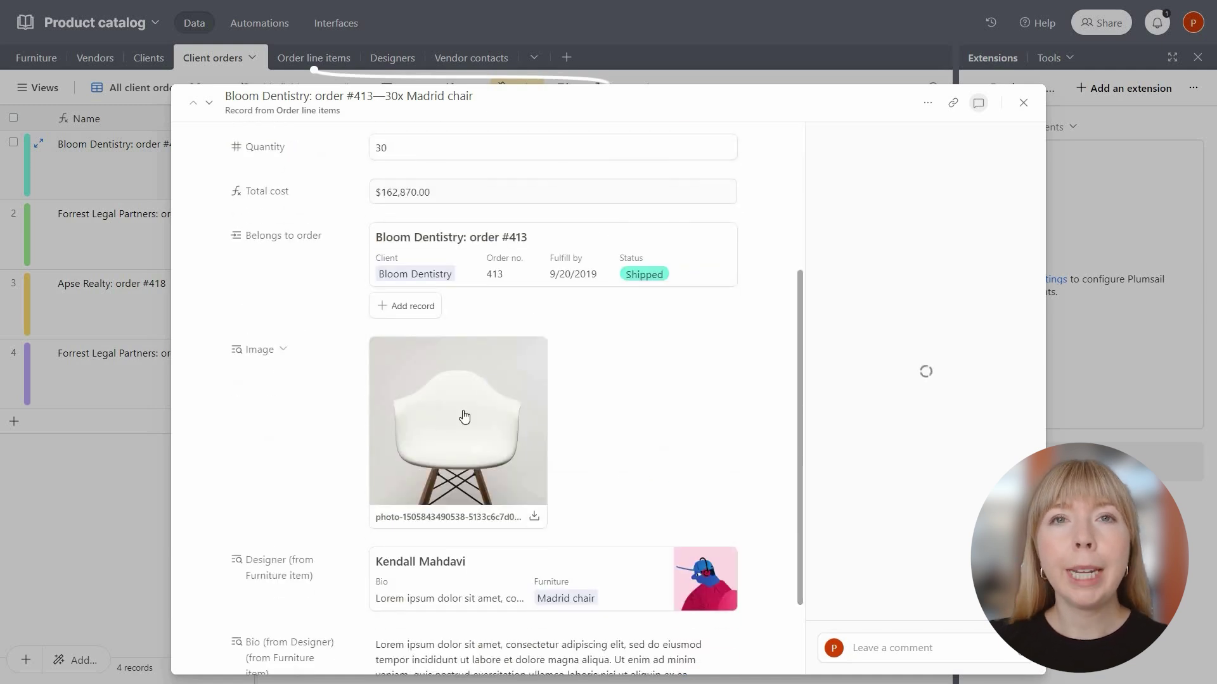
{"action": "left_click", "coordinate": [1023, 103]}
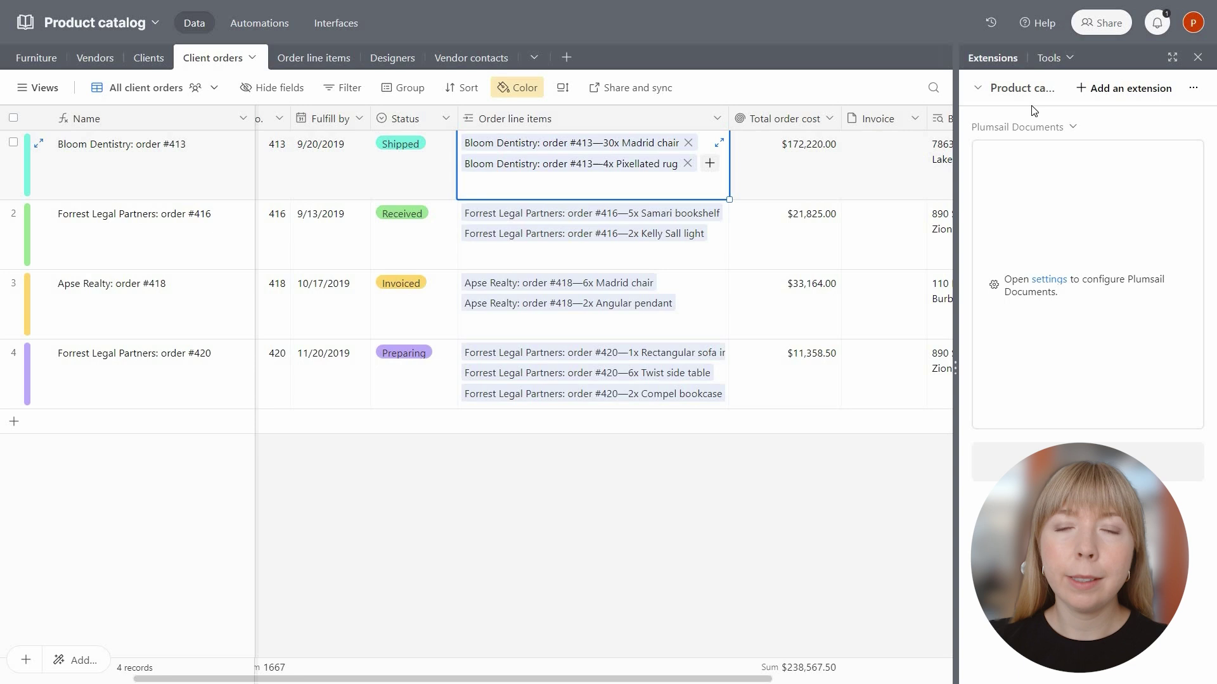
{"action": "left_click", "coordinate": [1041, 279]}
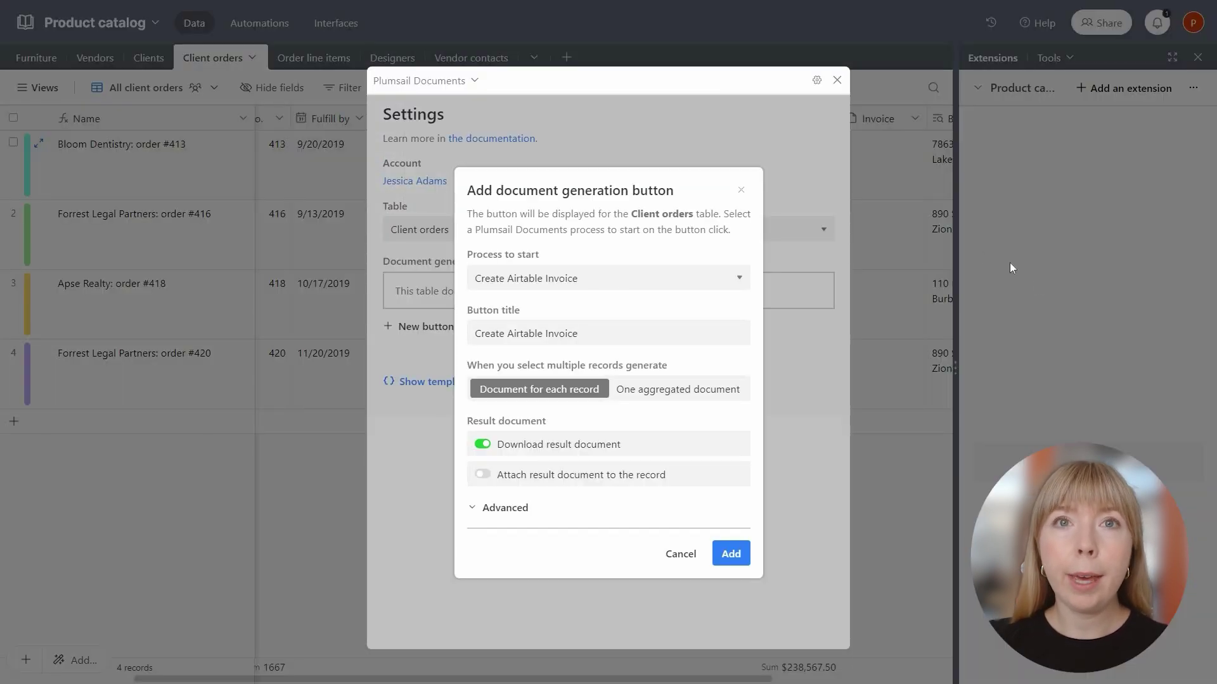
Copy the Order line items > Image > value > thumbnails > large url token from the tokens list.
{"action": "left_click", "coordinate": [741, 190]}
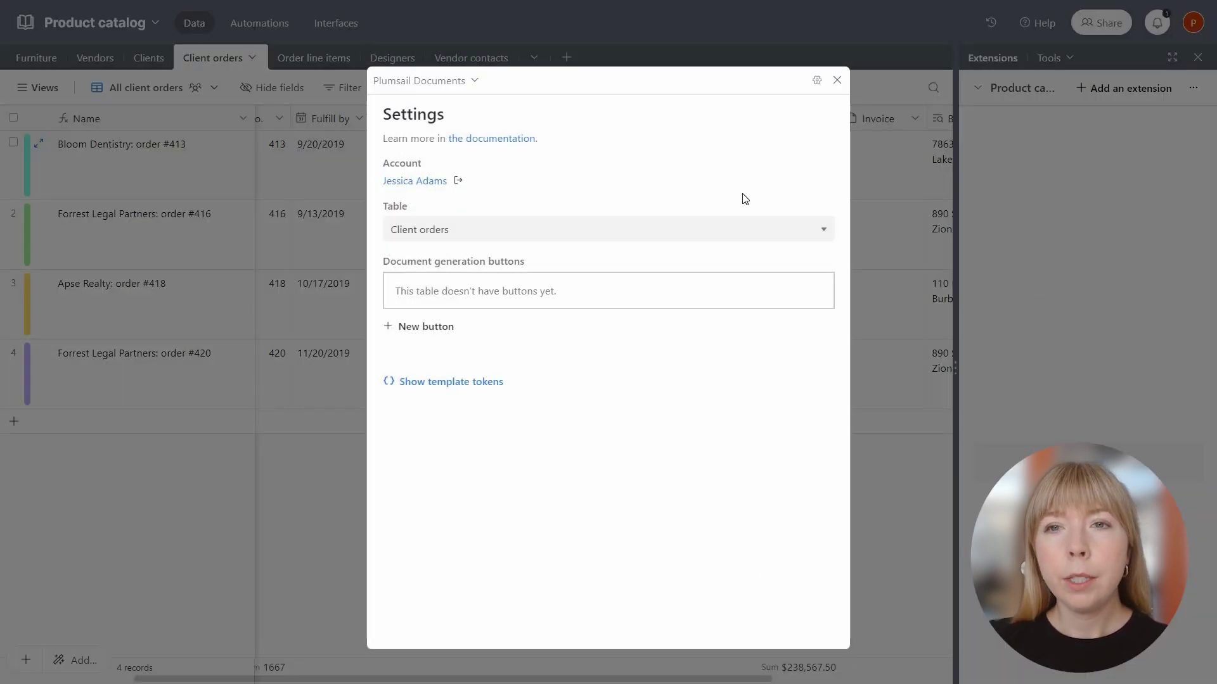
{"action": "left_click", "coordinate": [447, 382]}
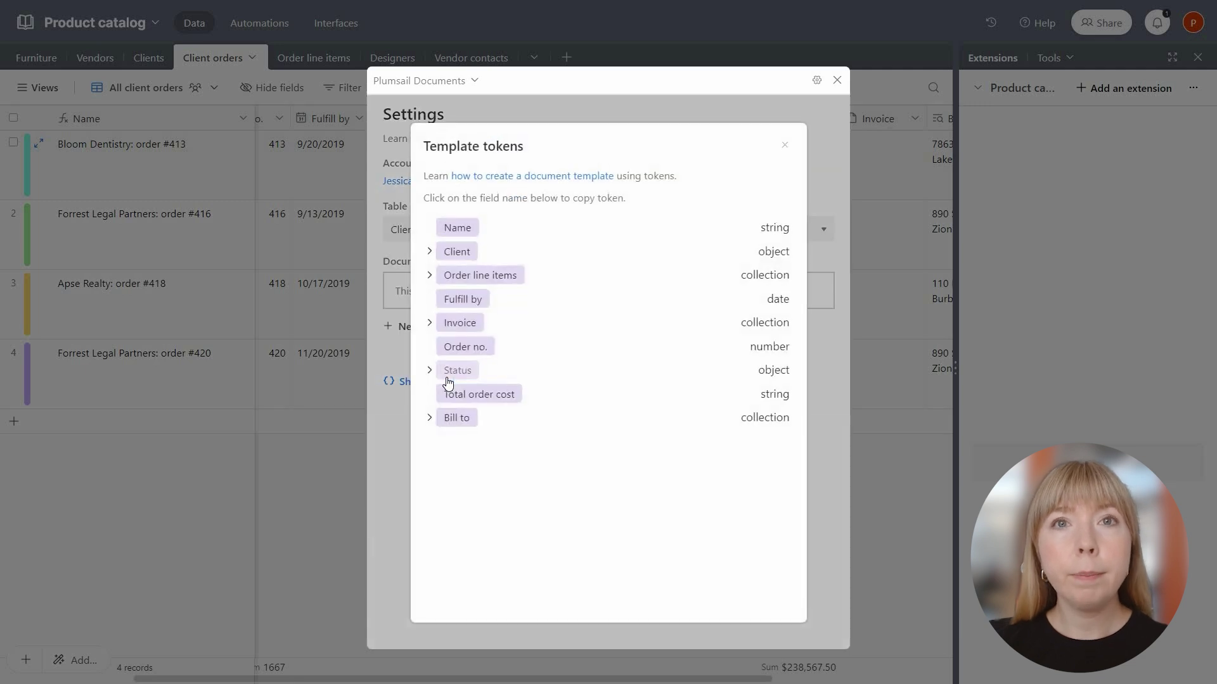
{"action": "left_click", "coordinate": [429, 275]}
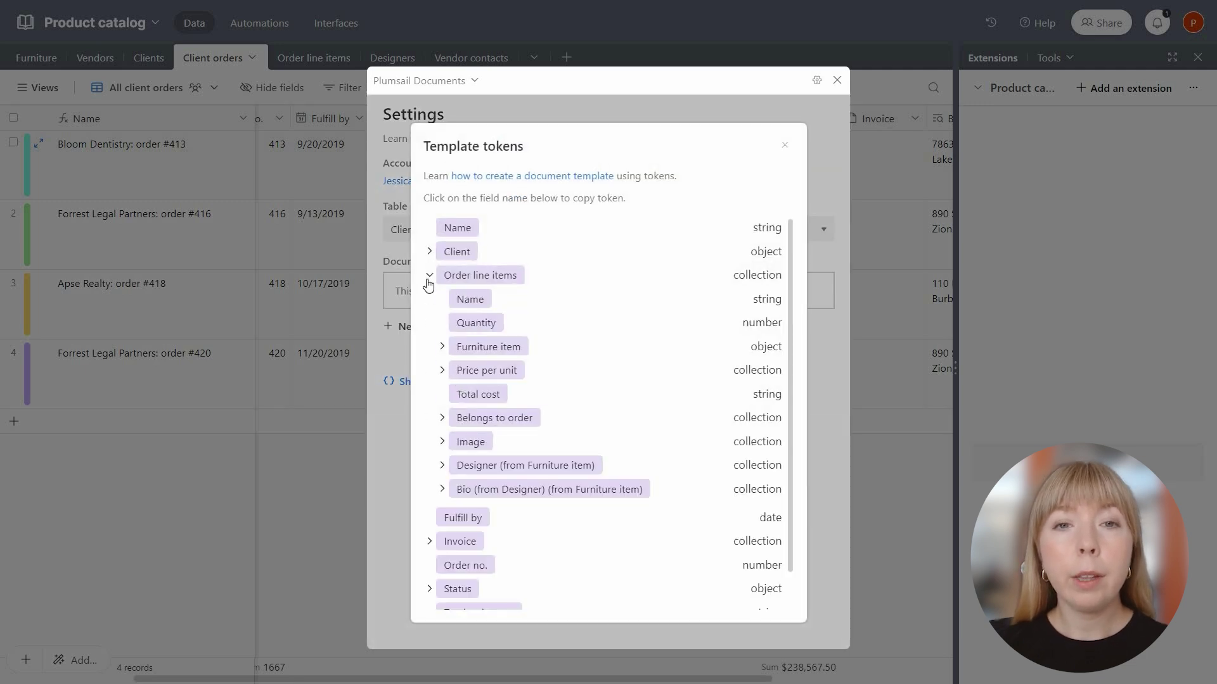
{"action": "left_click", "coordinate": [442, 442]}
{"action": "left_click", "coordinate": [455, 467]}
{"action": "scroll", "coordinate": [456, 481], "scroll_direction": "down", "scroll_amount": 2}
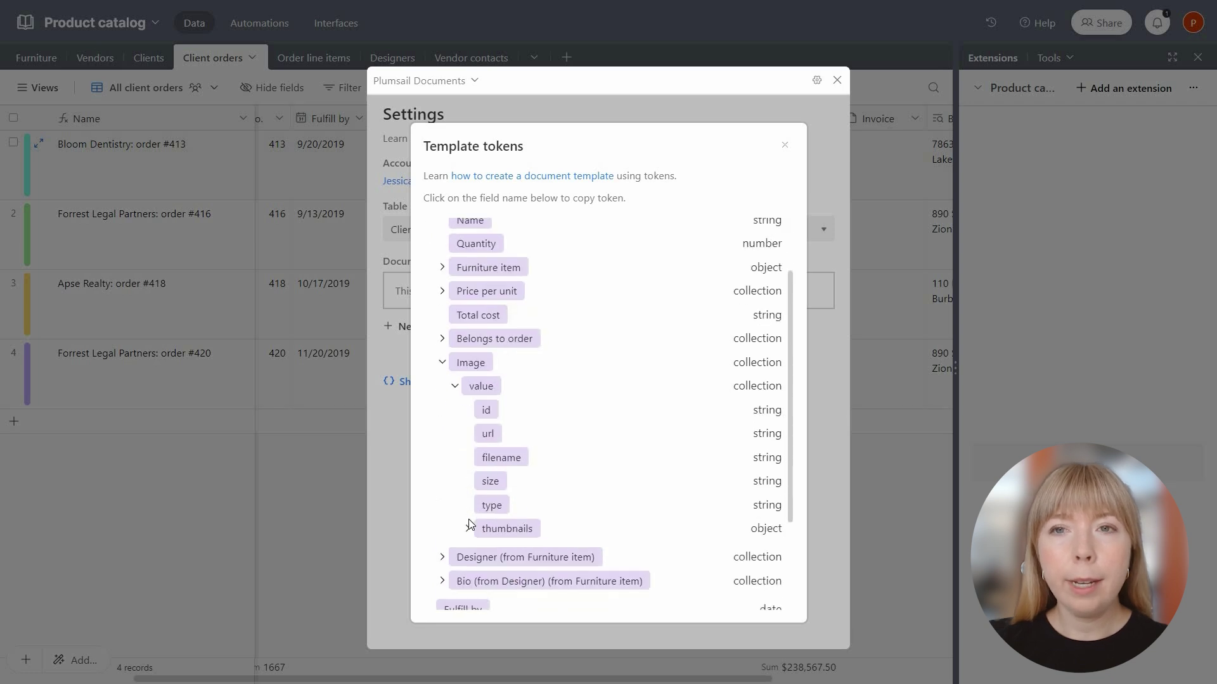
{"action": "left_click", "coordinate": [469, 528]}
{"action": "scroll", "coordinate": [470, 529], "scroll_direction": "down", "scroll_amount": 1}
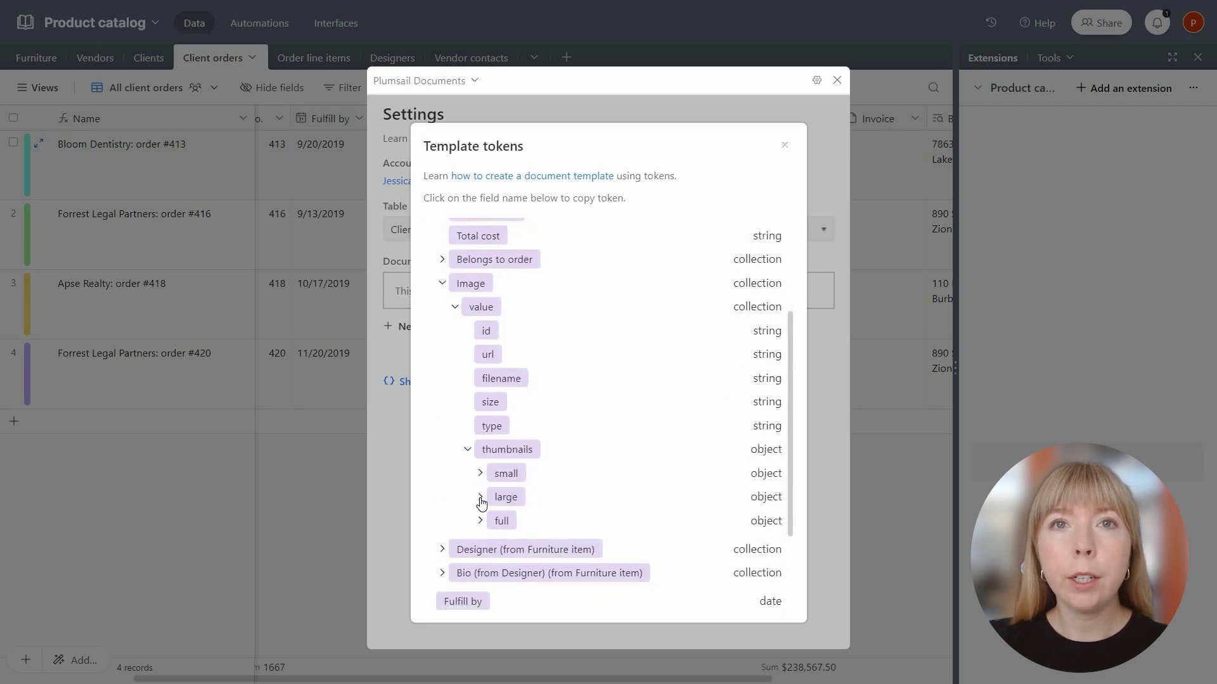
{"action": "left_click", "coordinate": [480, 497]}
{"action": "left_click", "coordinate": [511, 523]}
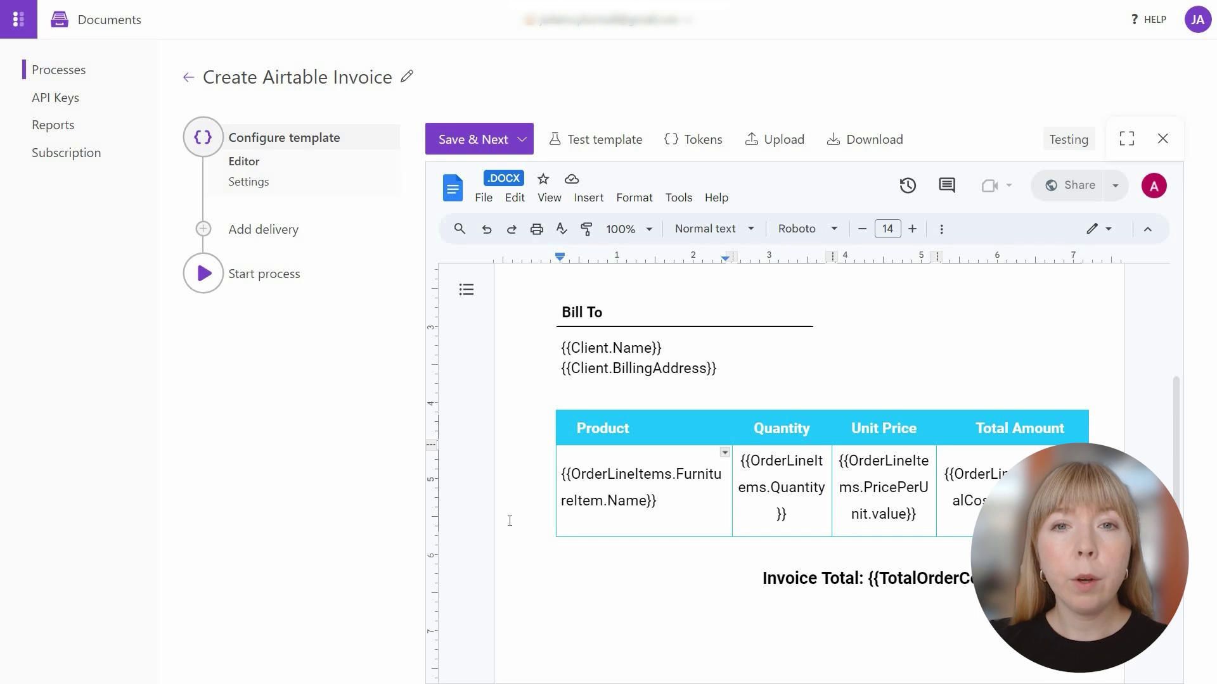
Insert the large thumbnail token with ':picture(110)' on a new line under the product name and save.
{"action": "key", "text": "Return"}
{"action": "key", "text": "ctrl+v"}
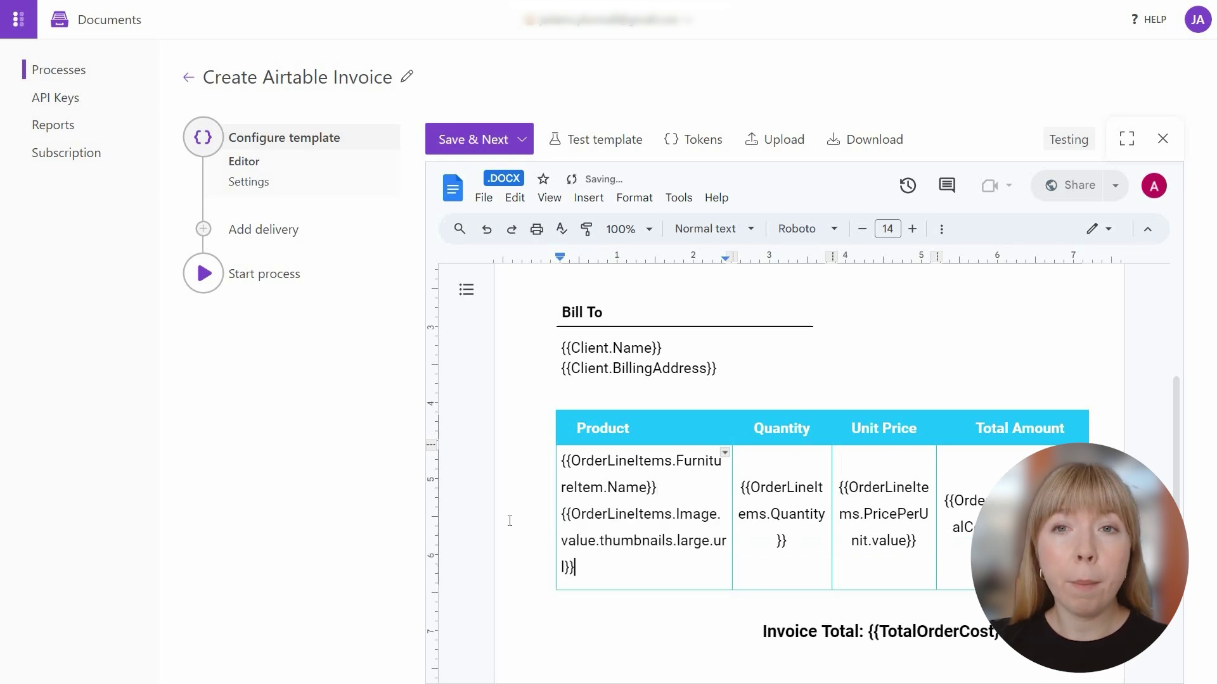
{"action": "left_click", "coordinate": [568, 564]}
{"action": "type", "text": ":picture(110)"}
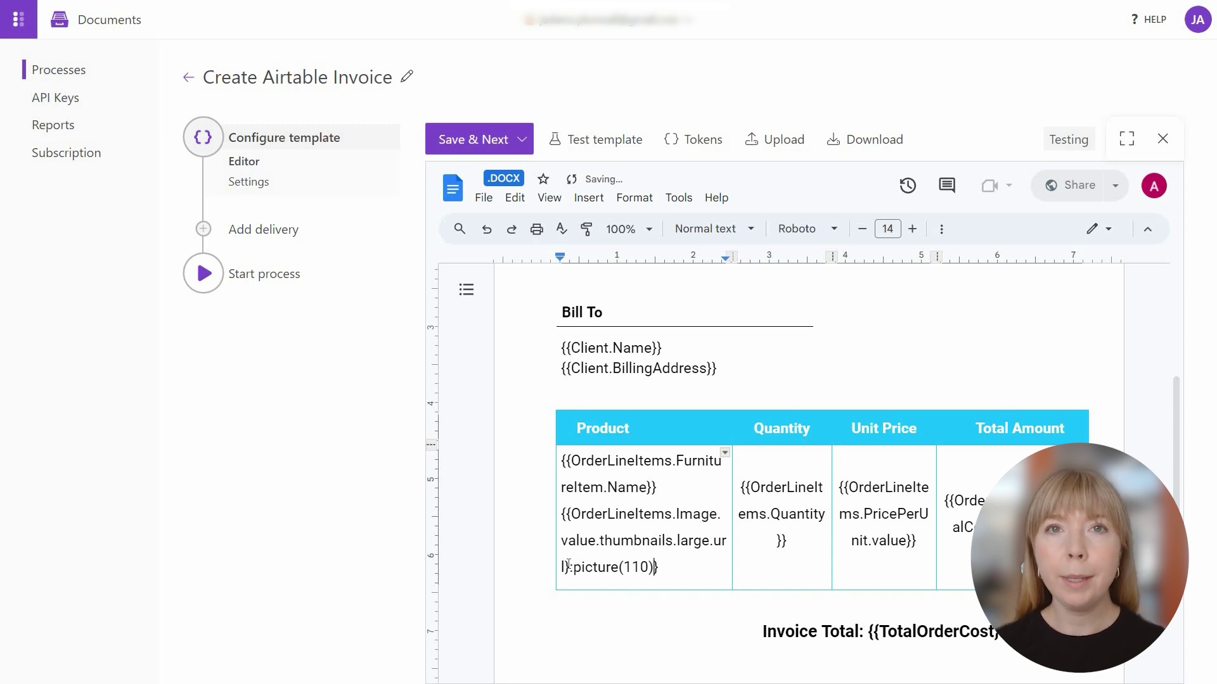
{"action": "left_click", "coordinate": [490, 141]}
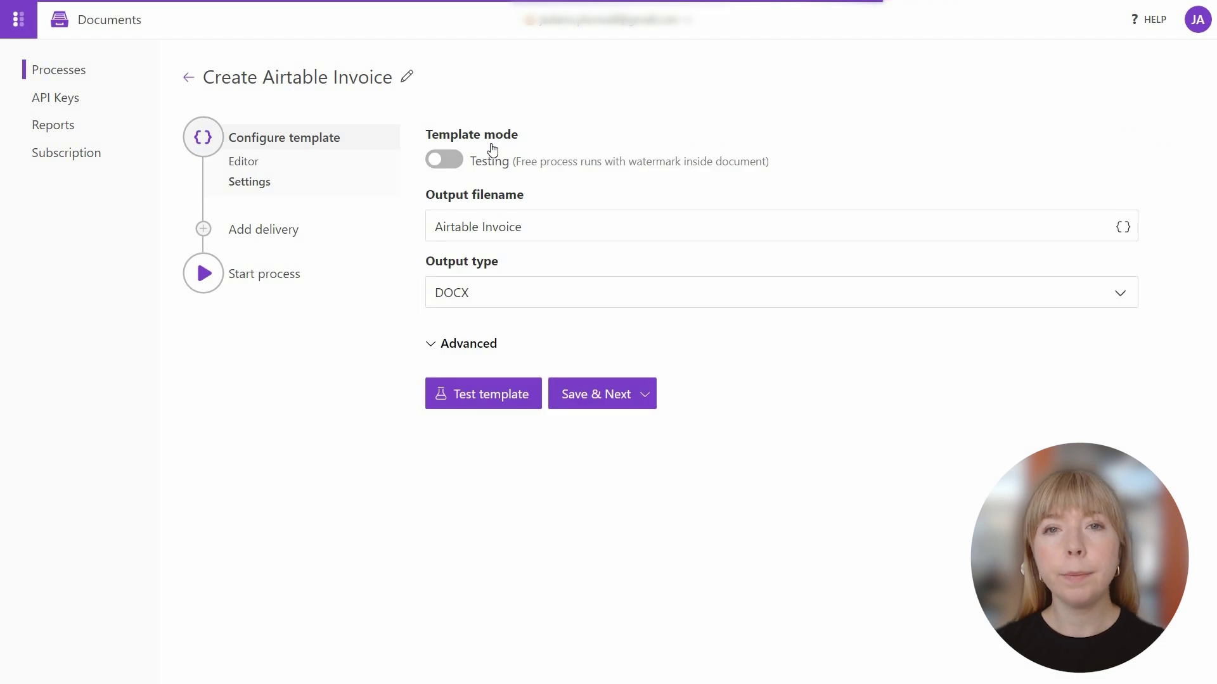
Switch the template to Production and name output files 'Invoice for Order #{{OrderNo}}'.
{"action": "left_click", "coordinate": [448, 164]}
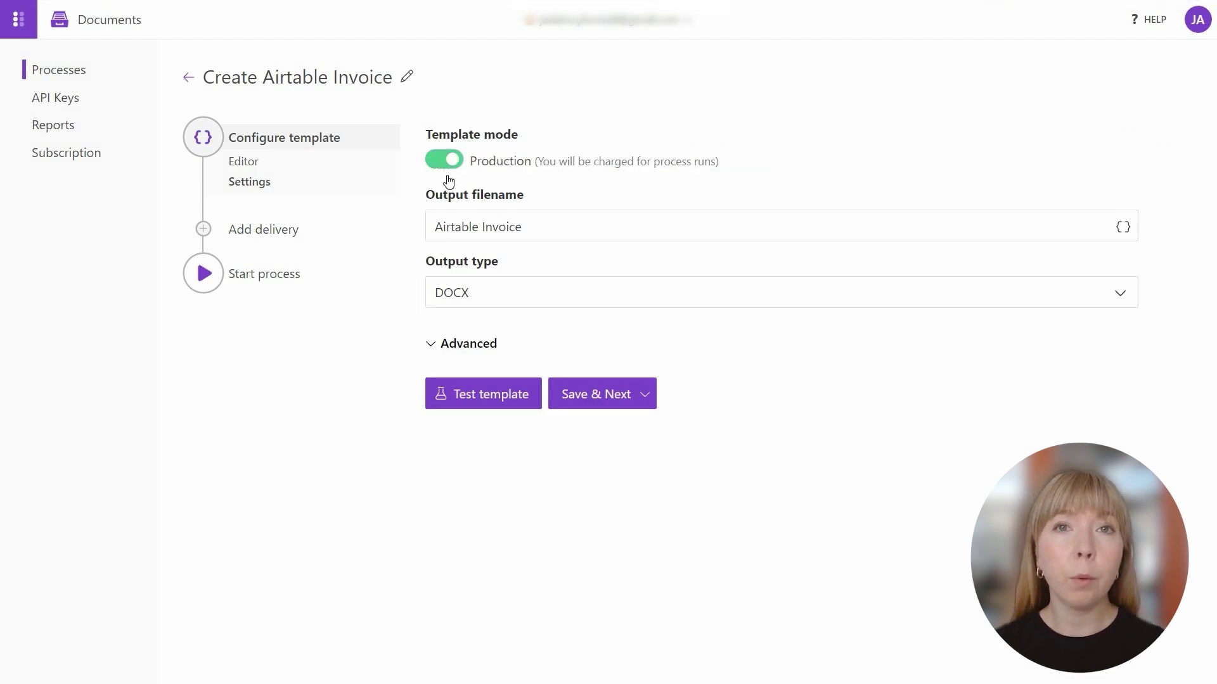
{"action": "double_click", "coordinate": [458, 227]}
{"action": "key", "text": "BackSpace"}
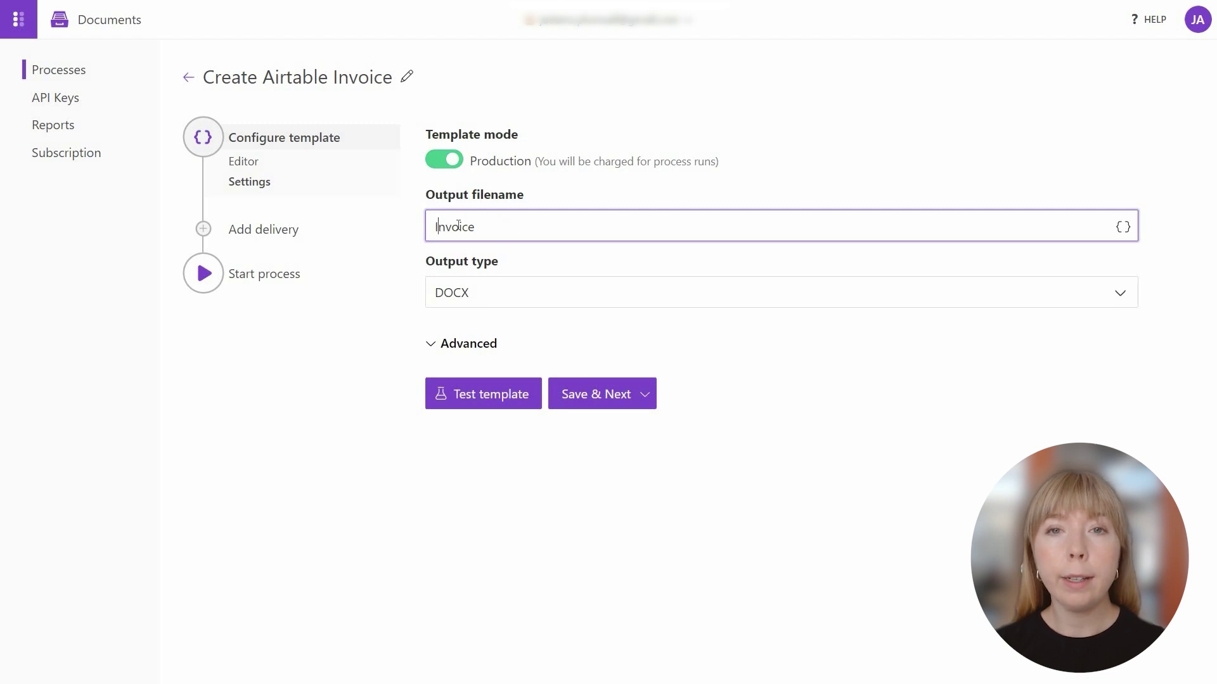
{"action": "type", "text": "for Order #"}
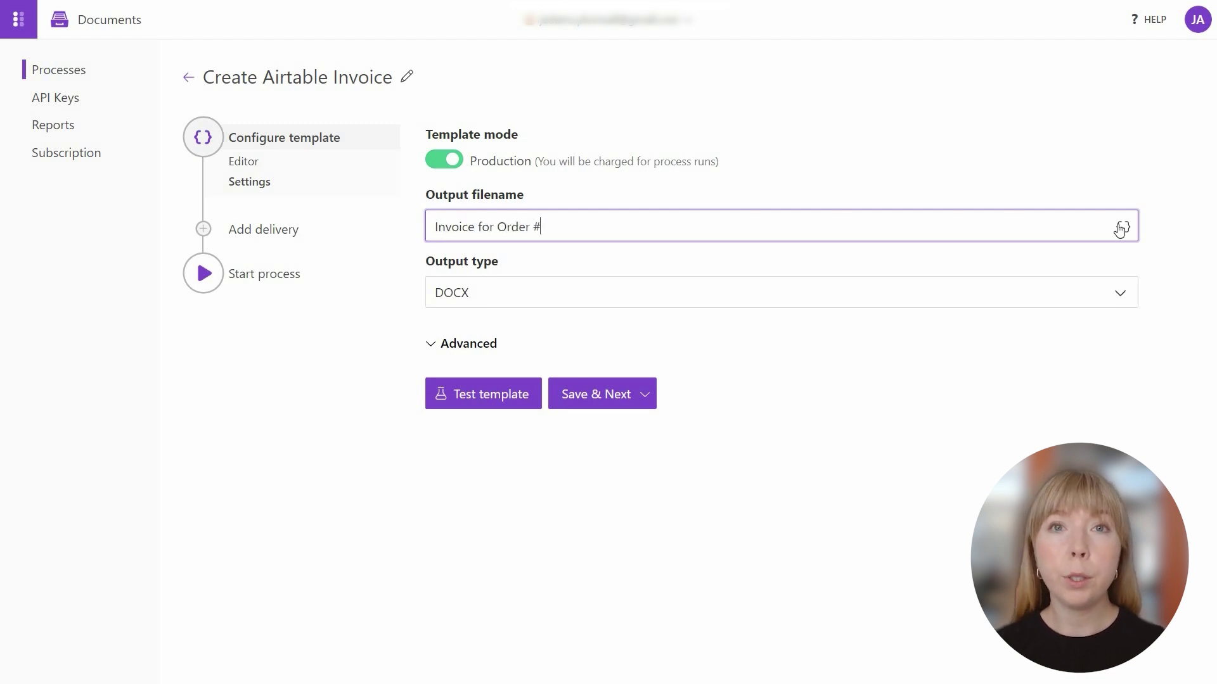
{"action": "left_click", "coordinate": [1122, 226]}
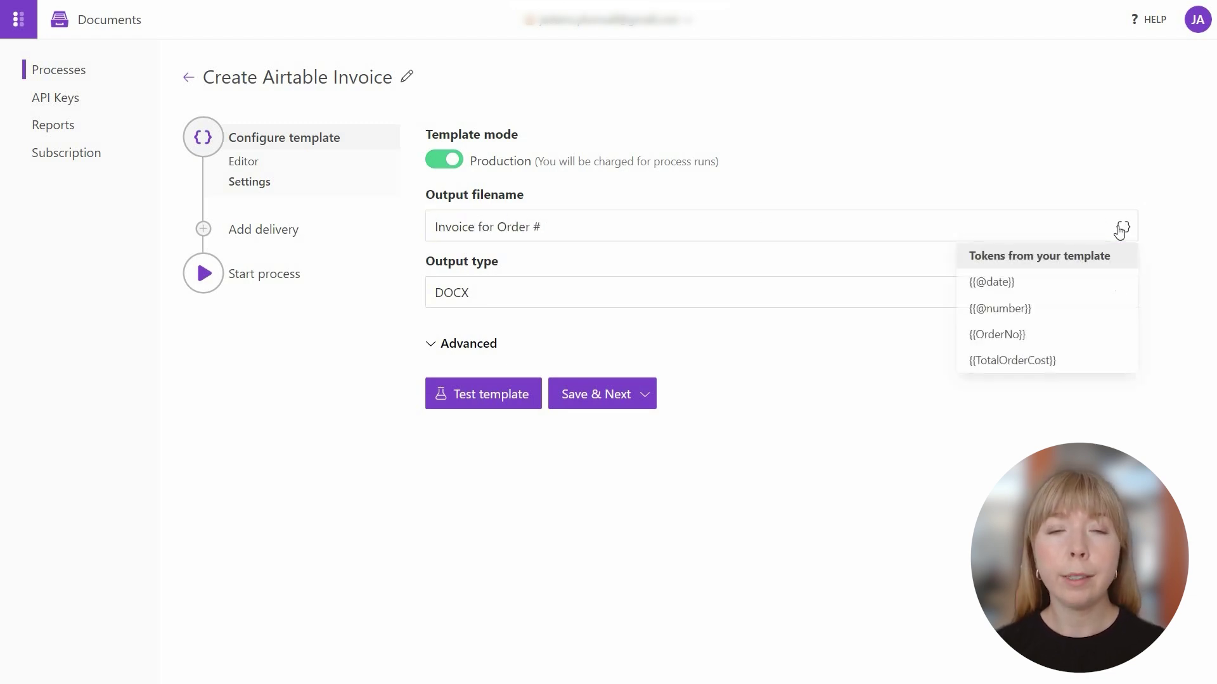
{"action": "left_click", "coordinate": [1108, 332]}
Set the output type to PDF and save the template settings.
{"action": "left_click", "coordinate": [1043, 296]}
{"action": "left_click", "coordinate": [1045, 326]}
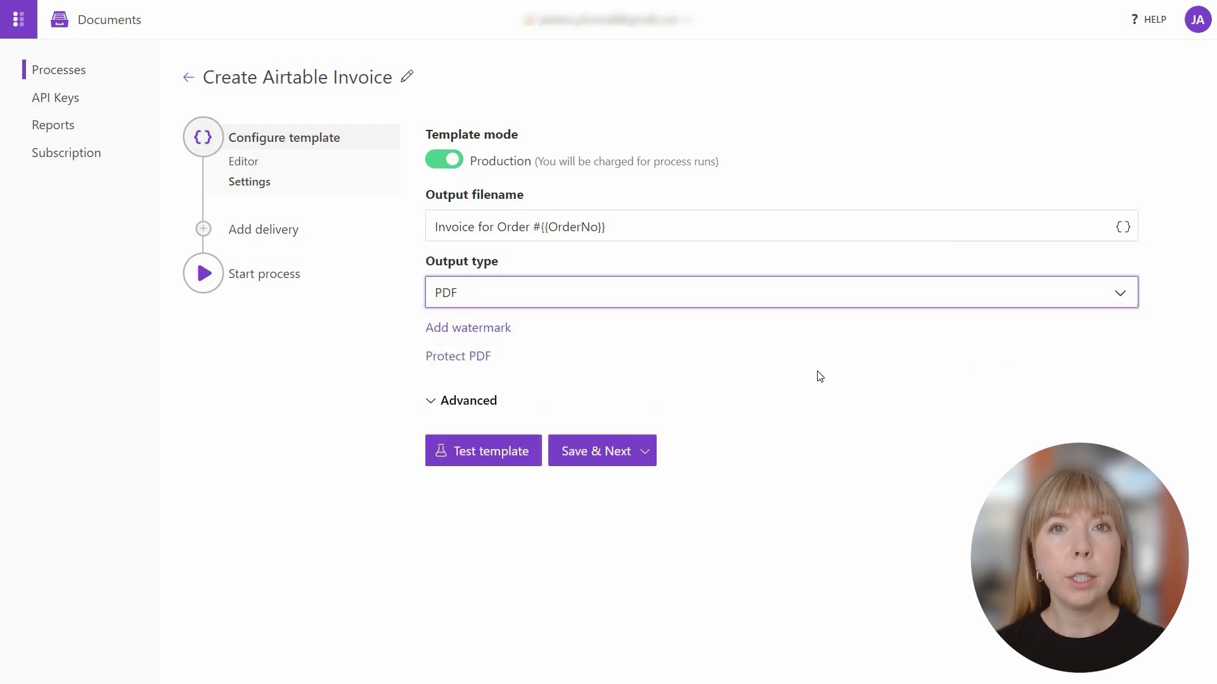
{"action": "left_click", "coordinate": [596, 451]}
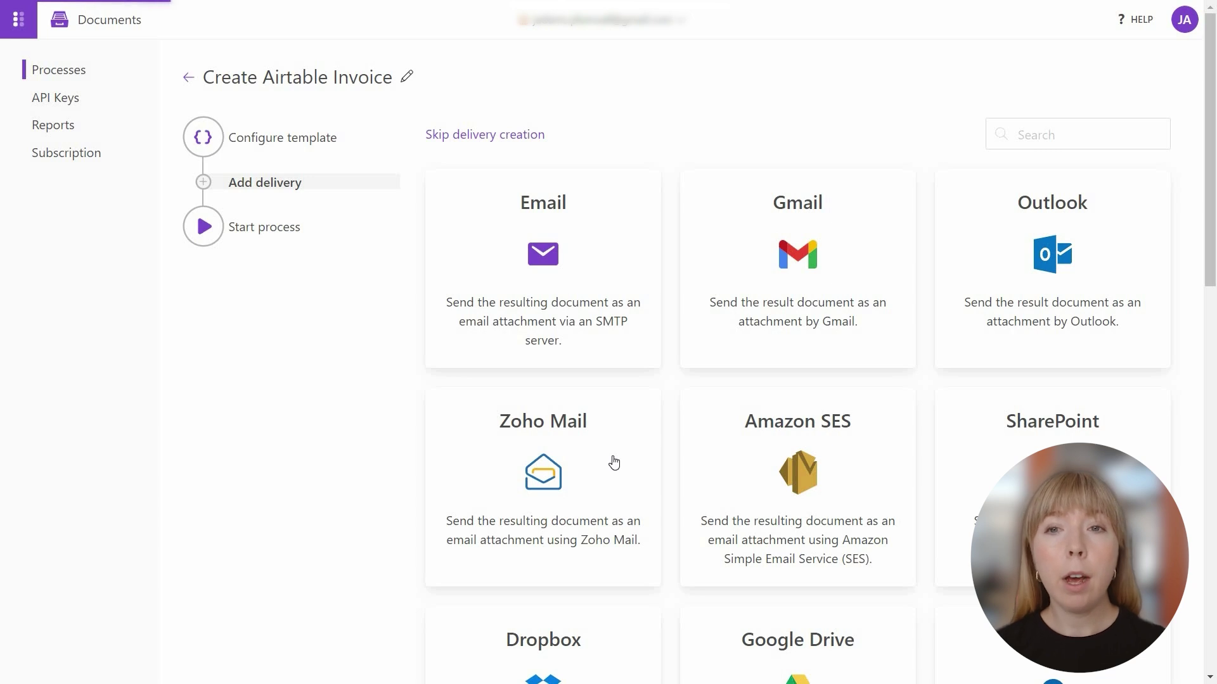
Choose Gmail delivery and connect a Google account, granting Plumsail Documents access.
{"action": "scroll", "coordinate": [613, 462], "scroll_direction": "down", "scroll_amount": 6}
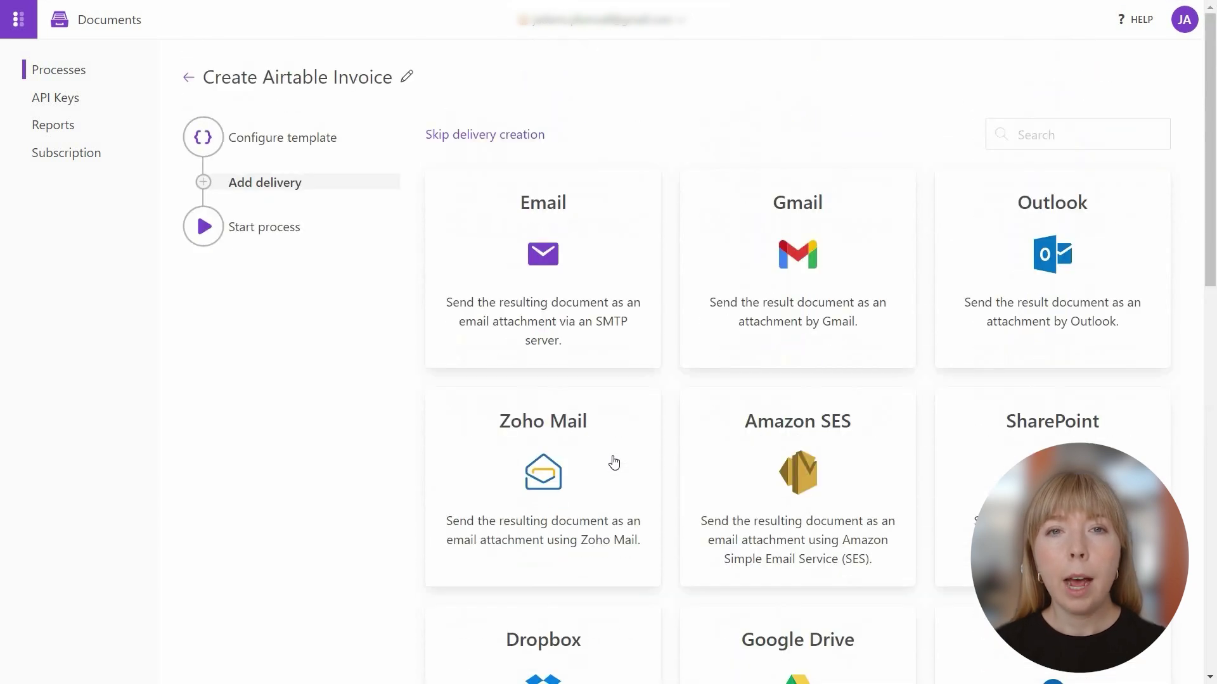
{"action": "left_click", "coordinate": [756, 322]}
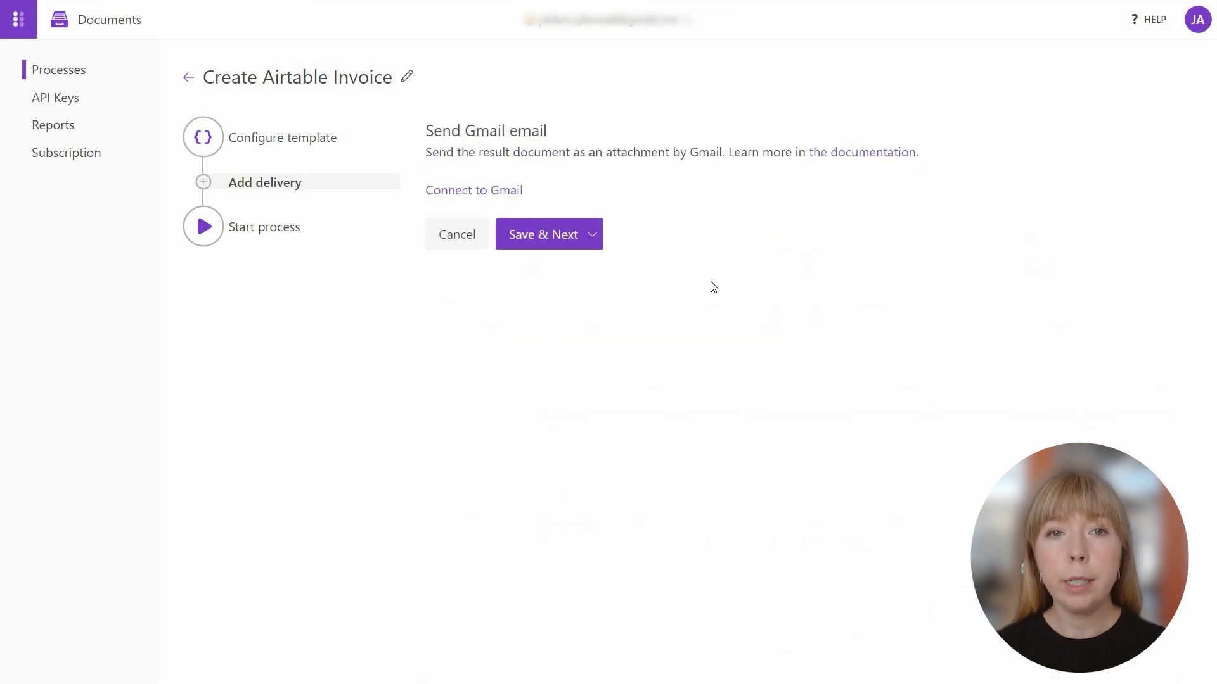
{"action": "left_click", "coordinate": [517, 191]}
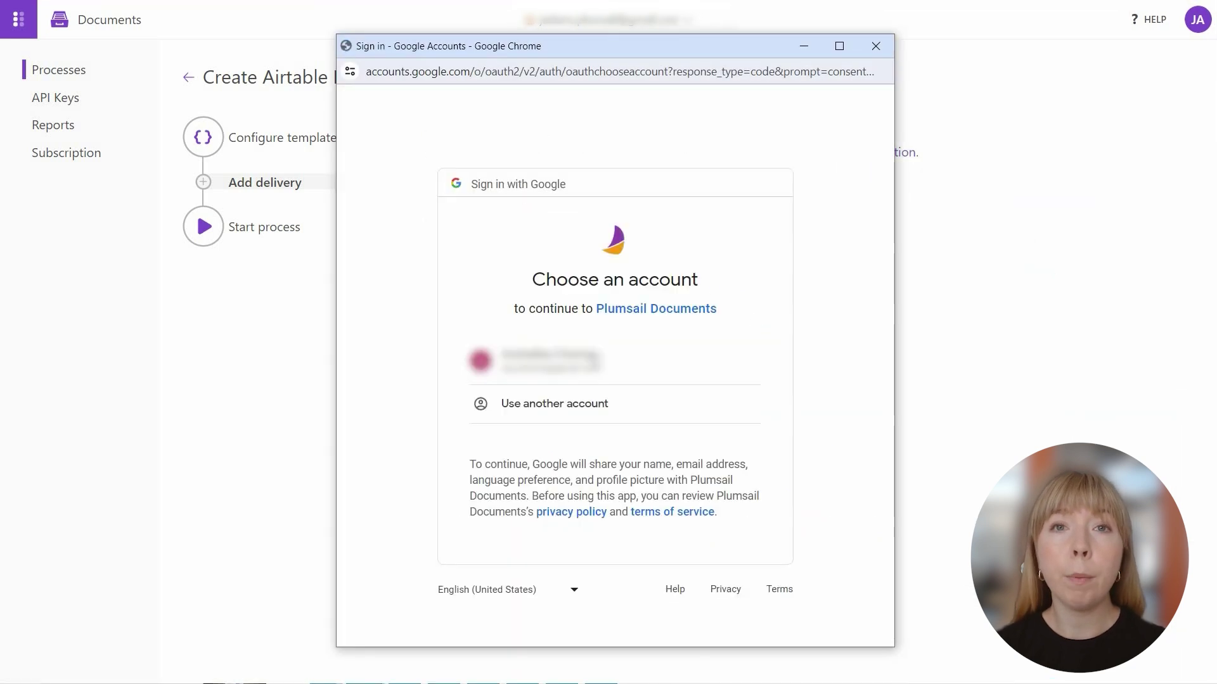
{"action": "left_click", "coordinate": [594, 358]}
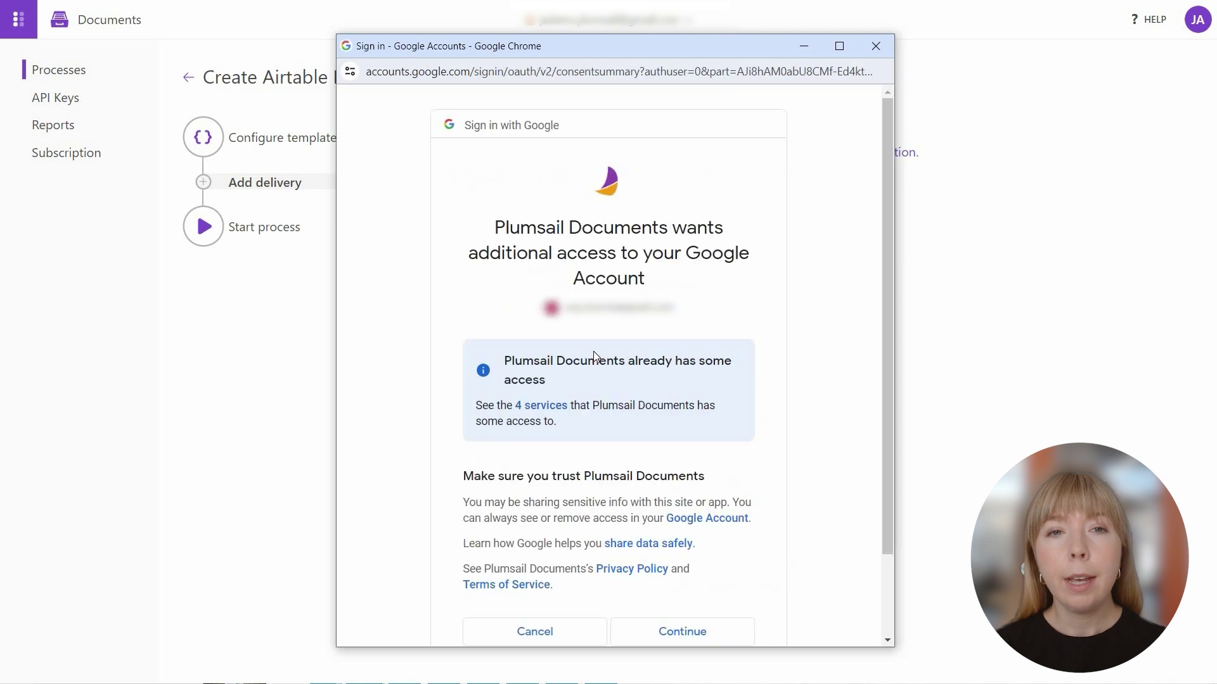
{"action": "scroll", "coordinate": [594, 358], "scroll_direction": "down", "scroll_amount": 2}
{"action": "left_click", "coordinate": [653, 531]}
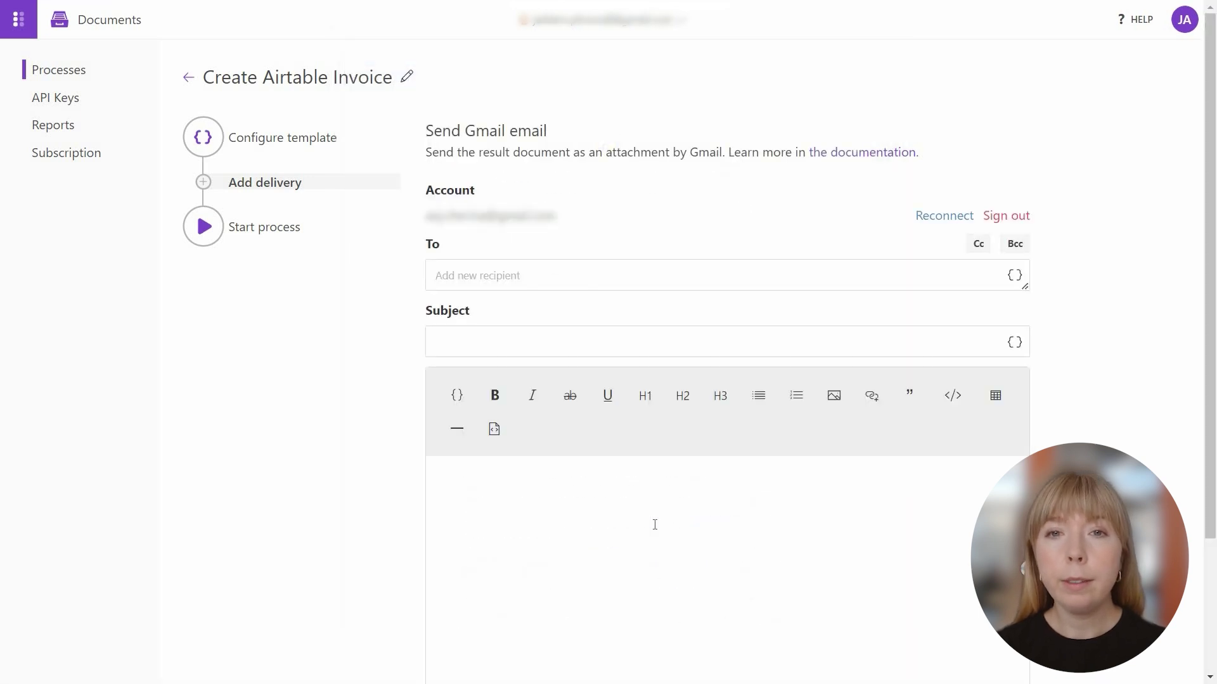
{"action": "left_click", "coordinate": [471, 289]}
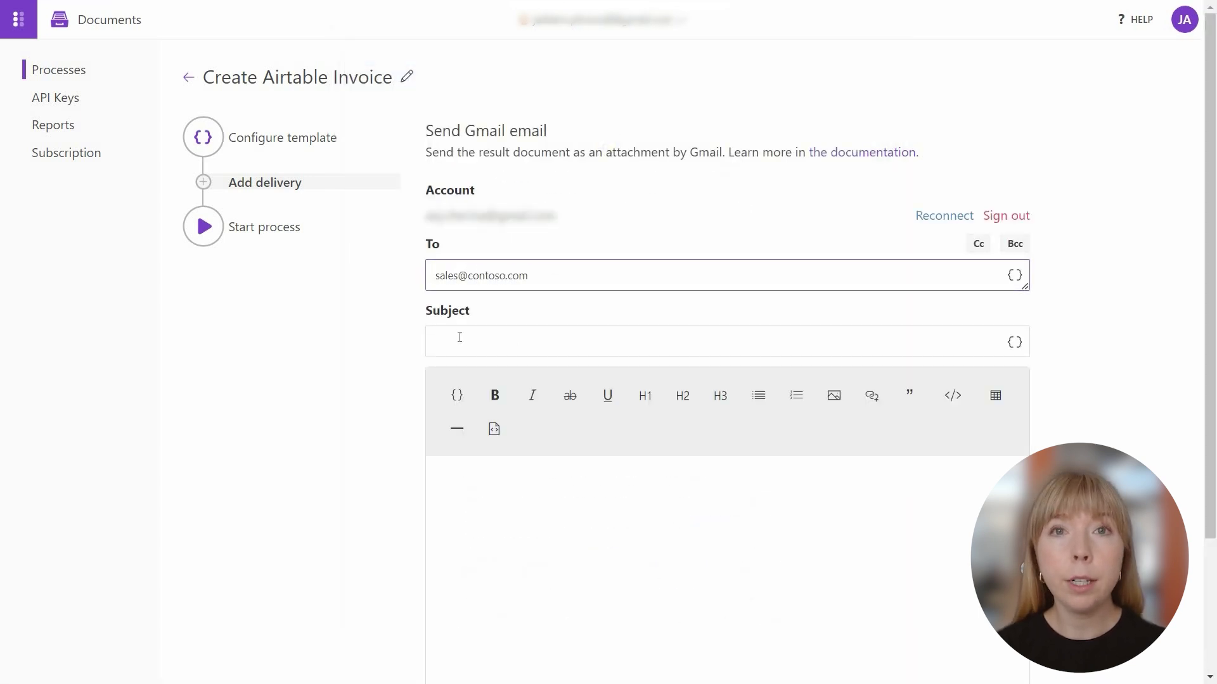
{"action": "left_click", "coordinate": [459, 337]}
{"action": "type", "text": "Invoice for order #"}
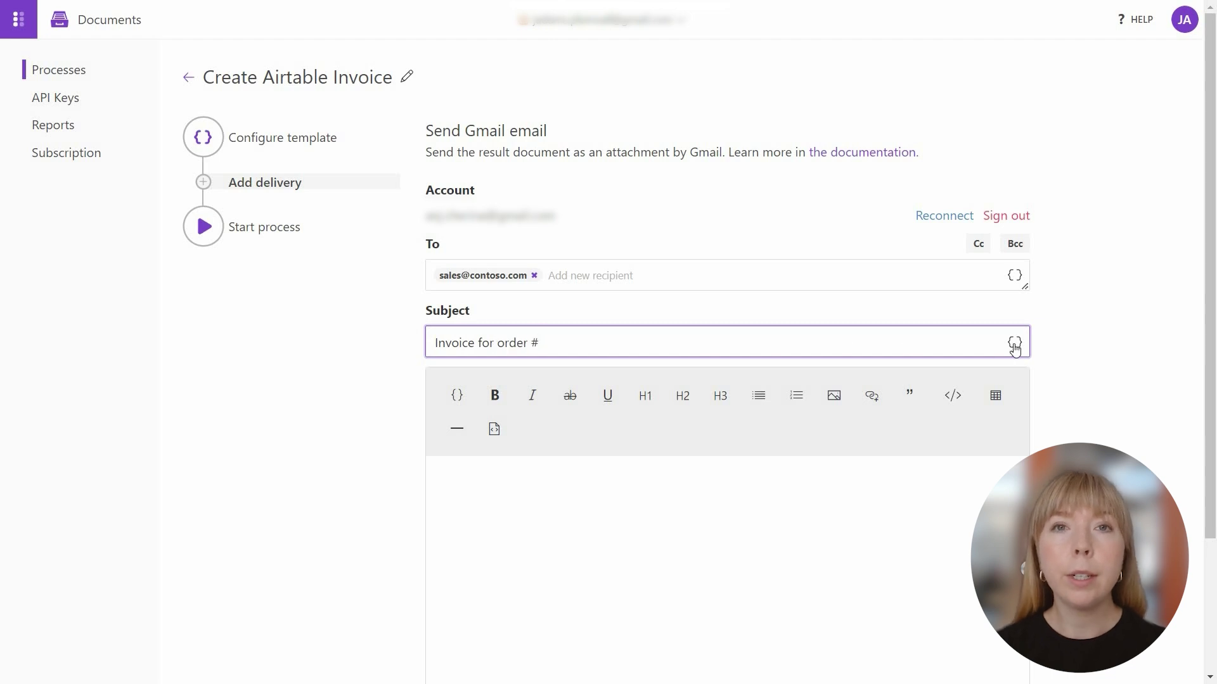
{"action": "left_click", "coordinate": [1014, 343]}
{"action": "left_click", "coordinate": [996, 451]}
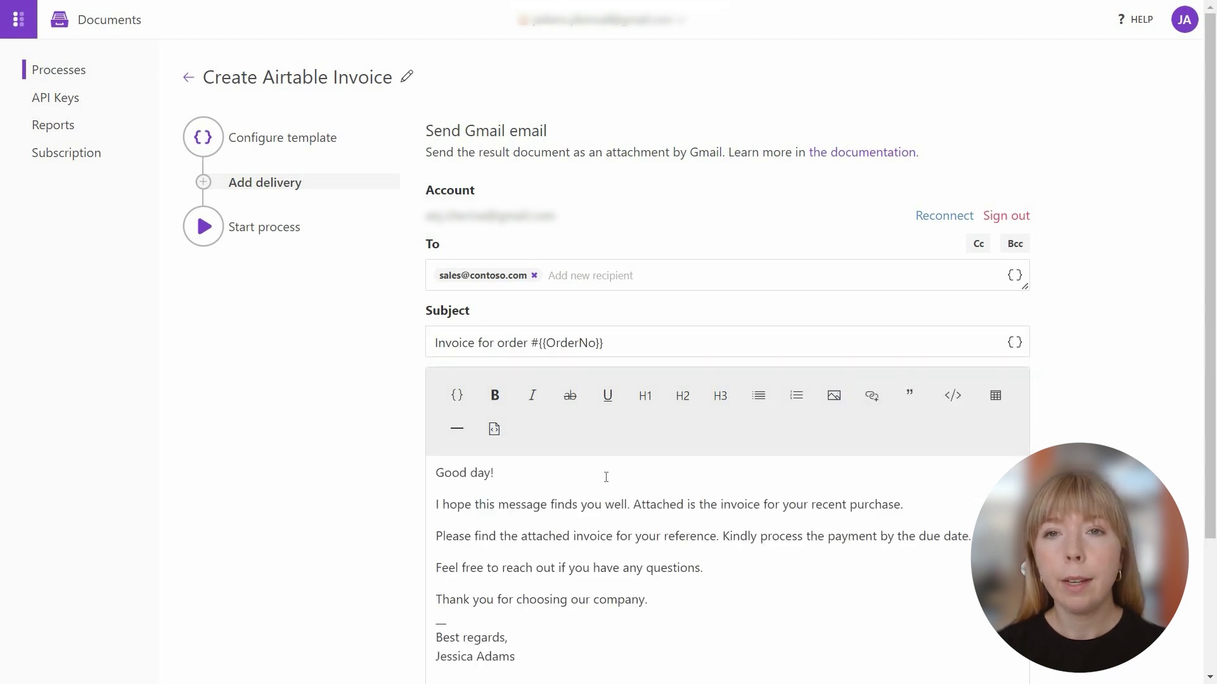
{"action": "scroll", "coordinate": [606, 476], "scroll_direction": "down", "scroll_amount": 3}
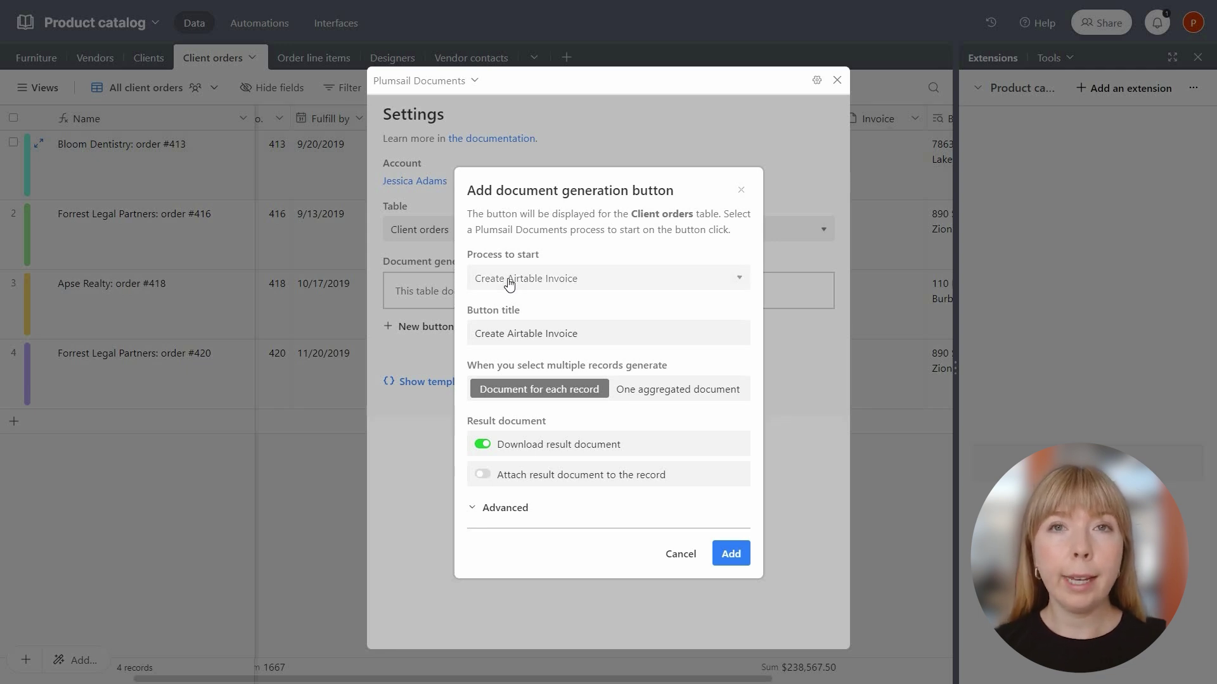
Choose the Create Airtable Invoice process and title the button '🛒 Create Invoice'.
{"action": "left_click", "coordinate": [509, 283]}
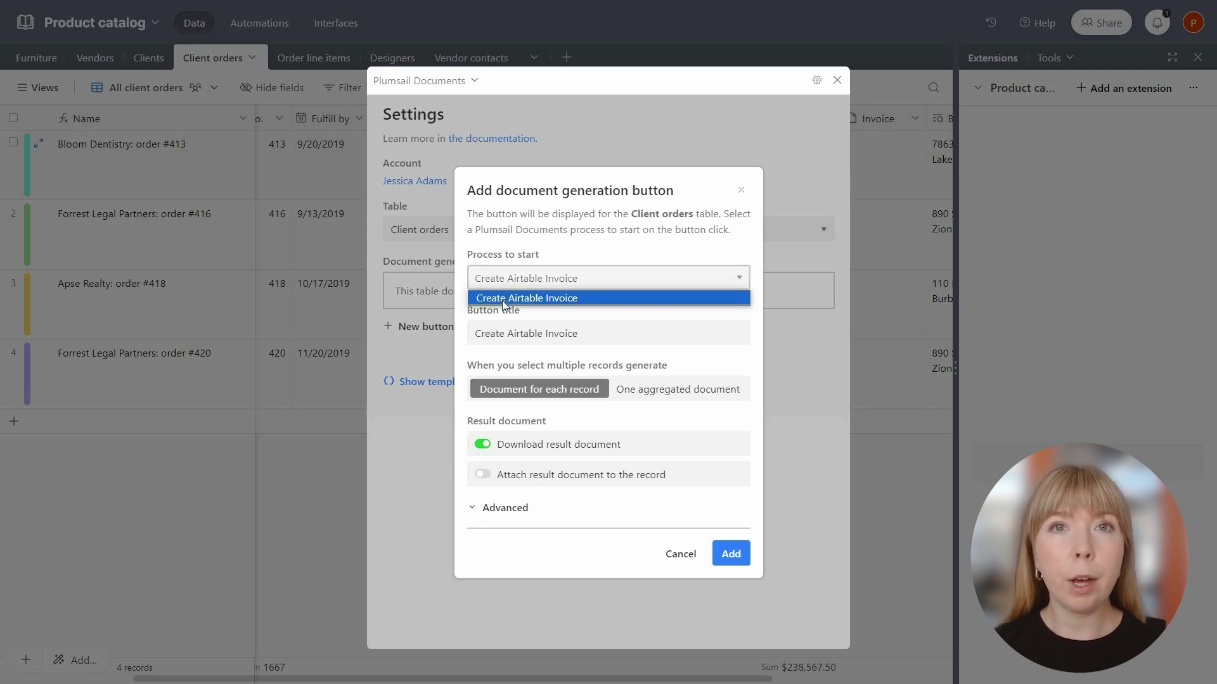
{"action": "left_click", "coordinate": [502, 300]}
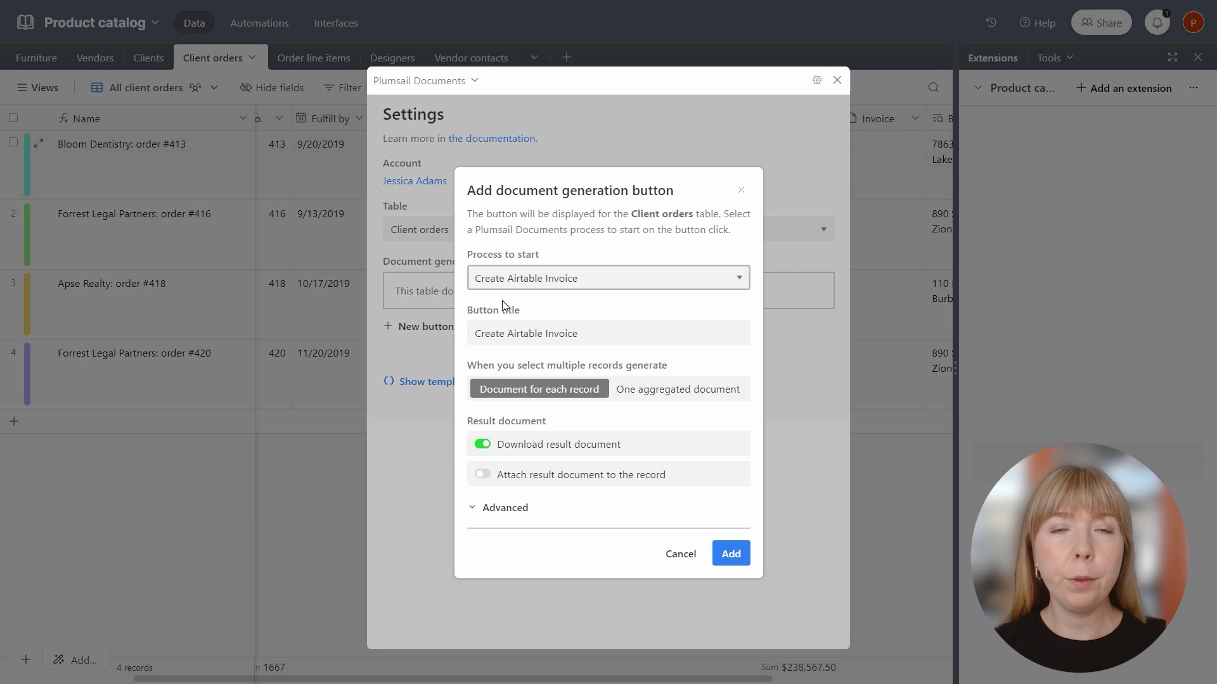
{"action": "double_click", "coordinate": [513, 333]}
{"action": "key", "text": "BackSpace"}
{"action": "left_click", "coordinate": [476, 334]}
{"action": "key", "text": "super+period"}
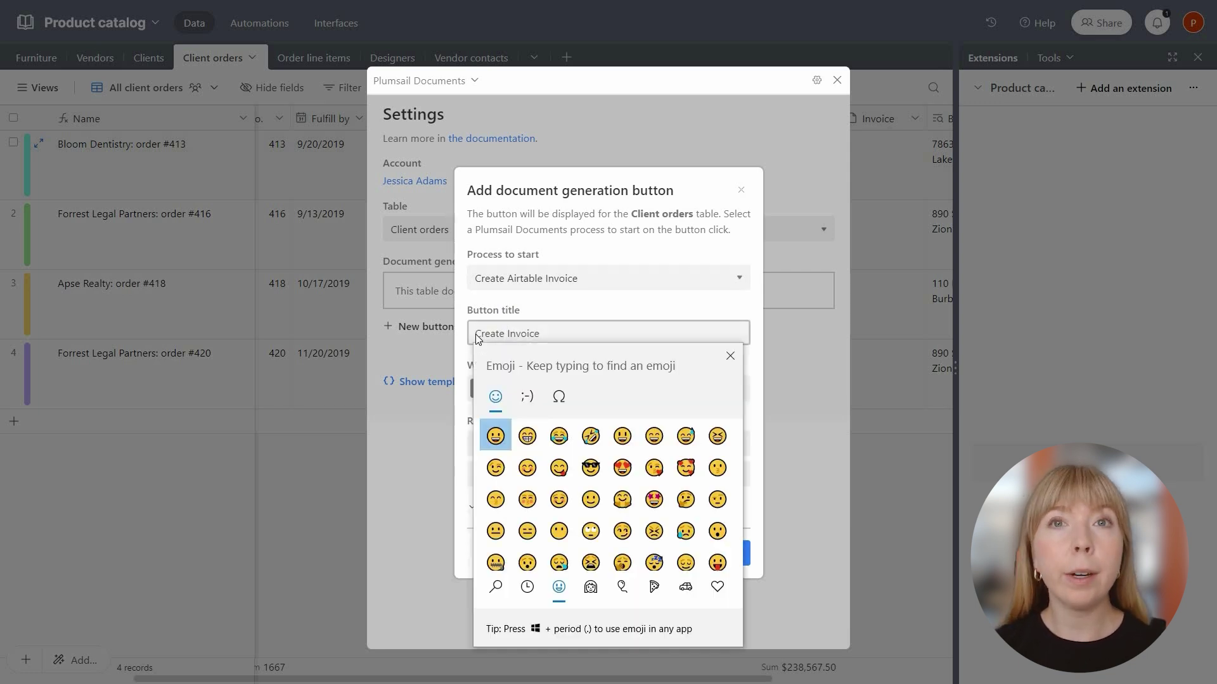
{"action": "type", "text": "shopp"}
{"action": "left_click", "coordinate": [494, 437]}
{"action": "left_click", "coordinate": [730, 356]}
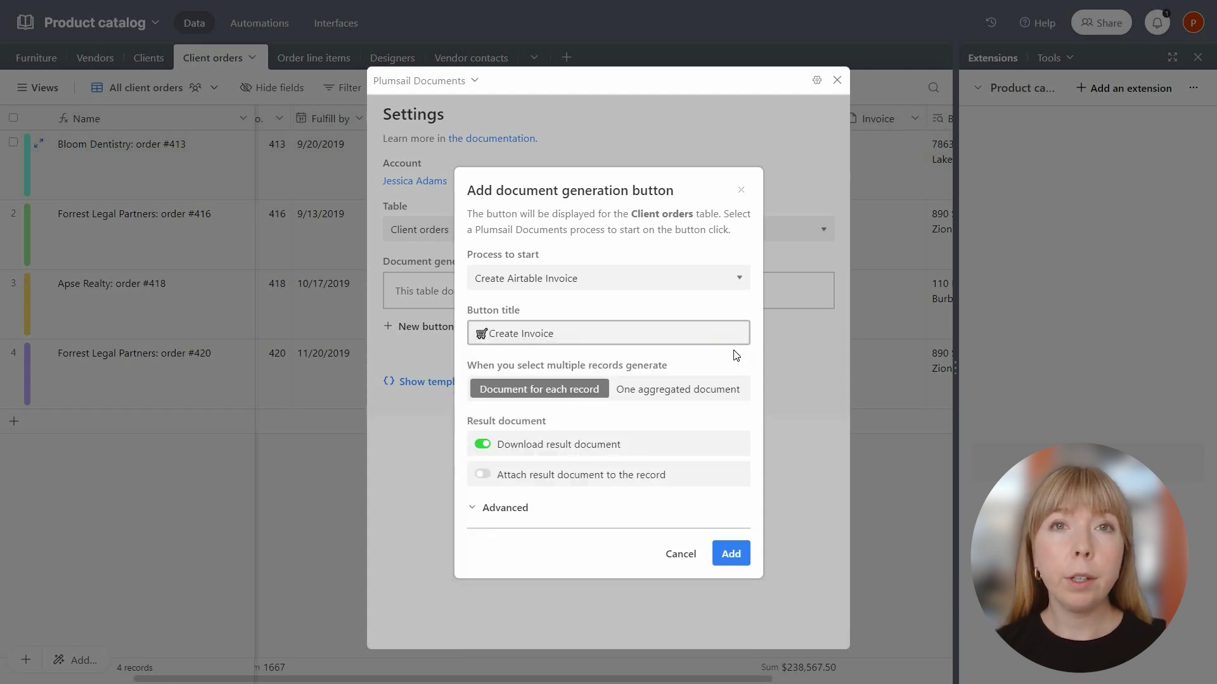
Turn off downloading, attach generated documents to the Invoice field, and add the button.
{"action": "left_click", "coordinate": [492, 449]}
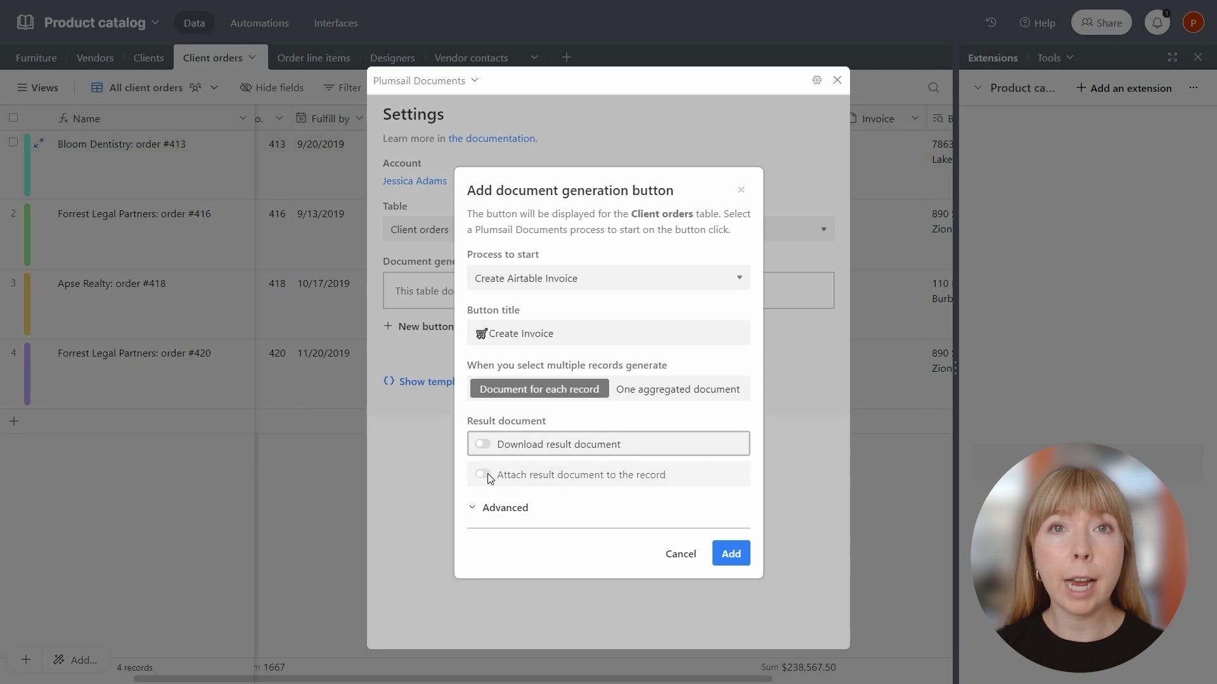
{"action": "left_click", "coordinate": [488, 475]}
{"action": "left_click", "coordinate": [493, 505]}
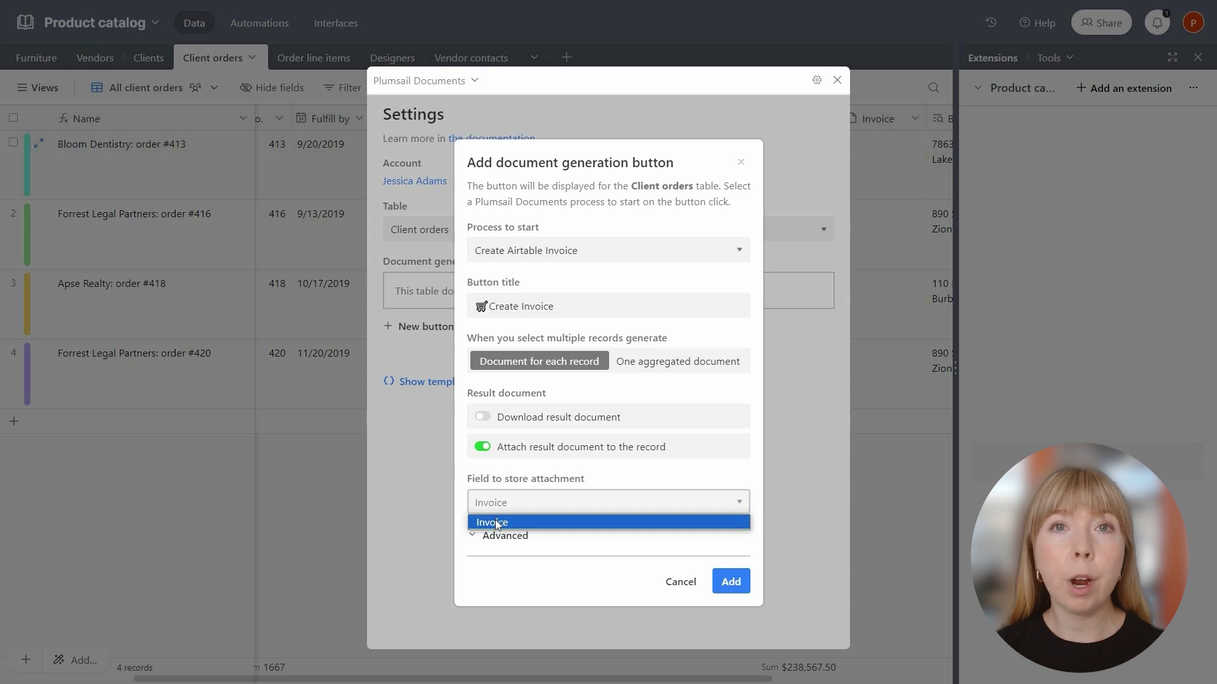
{"action": "left_click", "coordinate": [496, 521]}
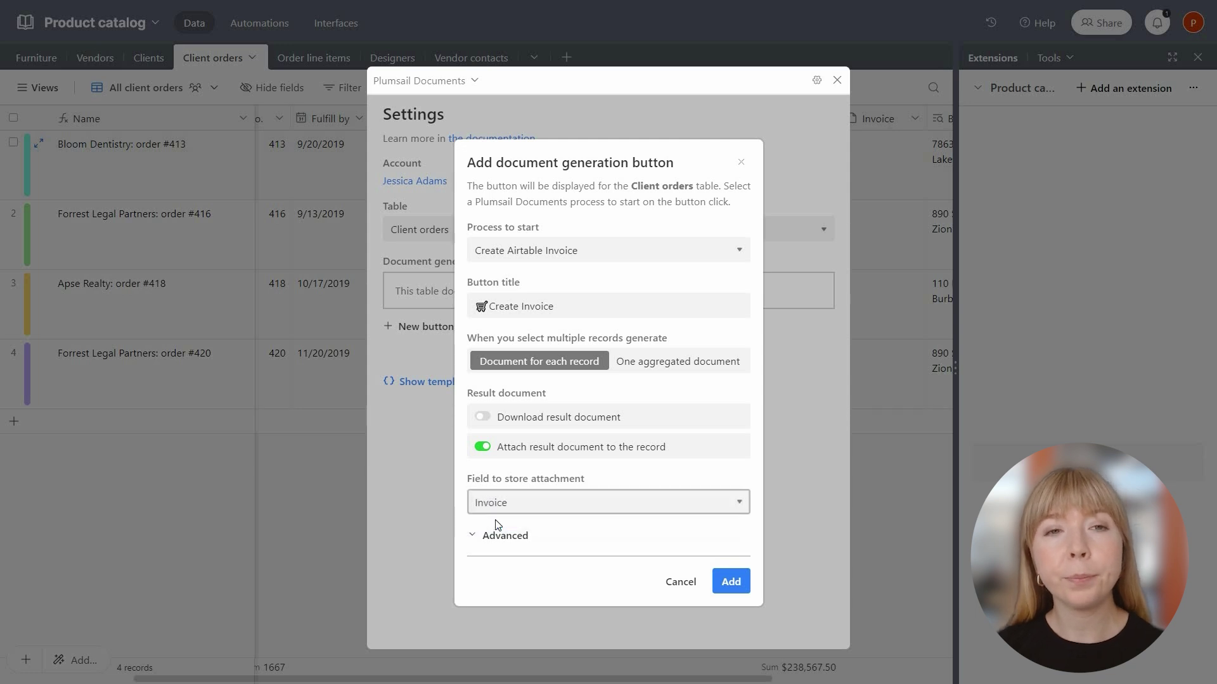
{"action": "left_click", "coordinate": [722, 581]}
Generate the invoice for the Bloom Dentistry order #413 record.
{"action": "left_click", "coordinate": [837, 81]}
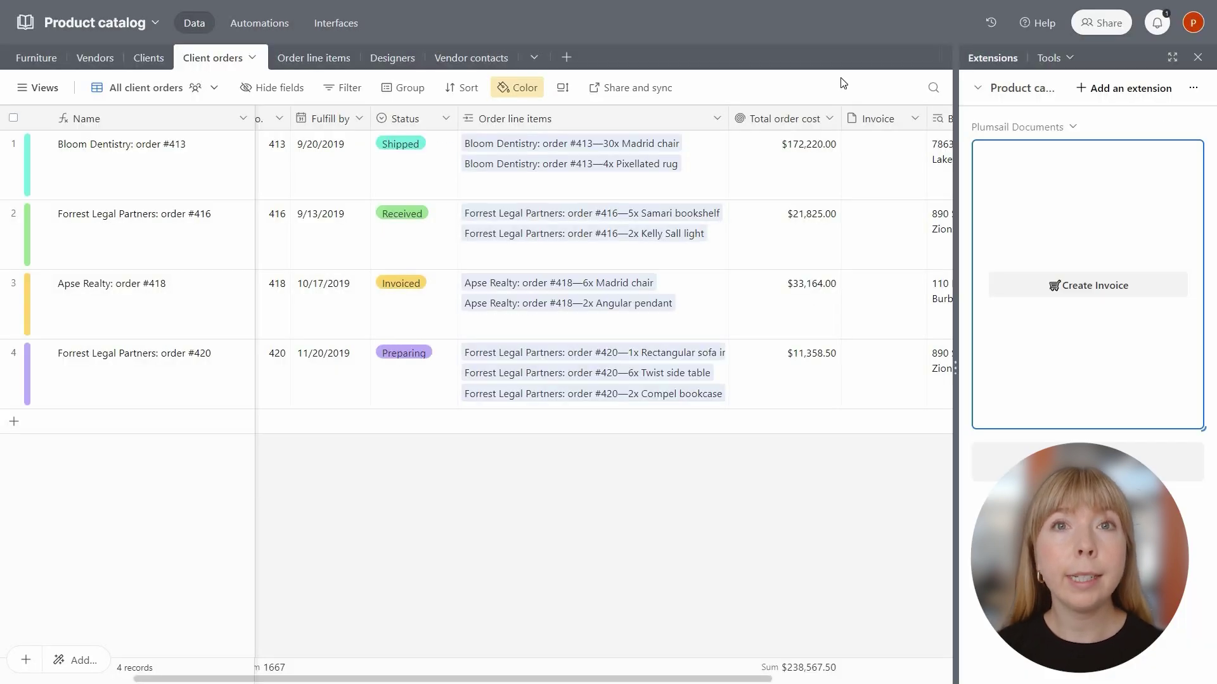
{"action": "left_click", "coordinate": [14, 143]}
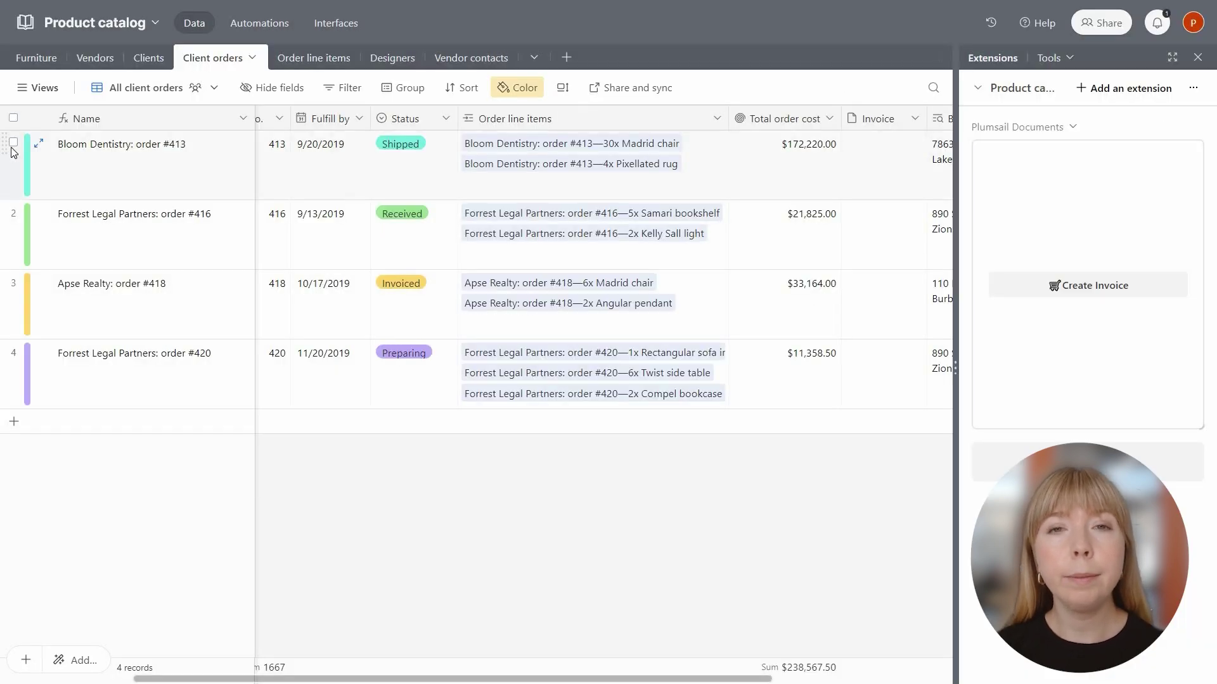
{"action": "left_click", "coordinate": [1108, 291]}
Review the attached order #413 invoice PDF, then go to the base's Interfaces.
{"action": "left_click", "coordinate": [884, 178]}
{"action": "scroll", "coordinate": [885, 184], "scroll_direction": "down", "scroll_amount": 5}
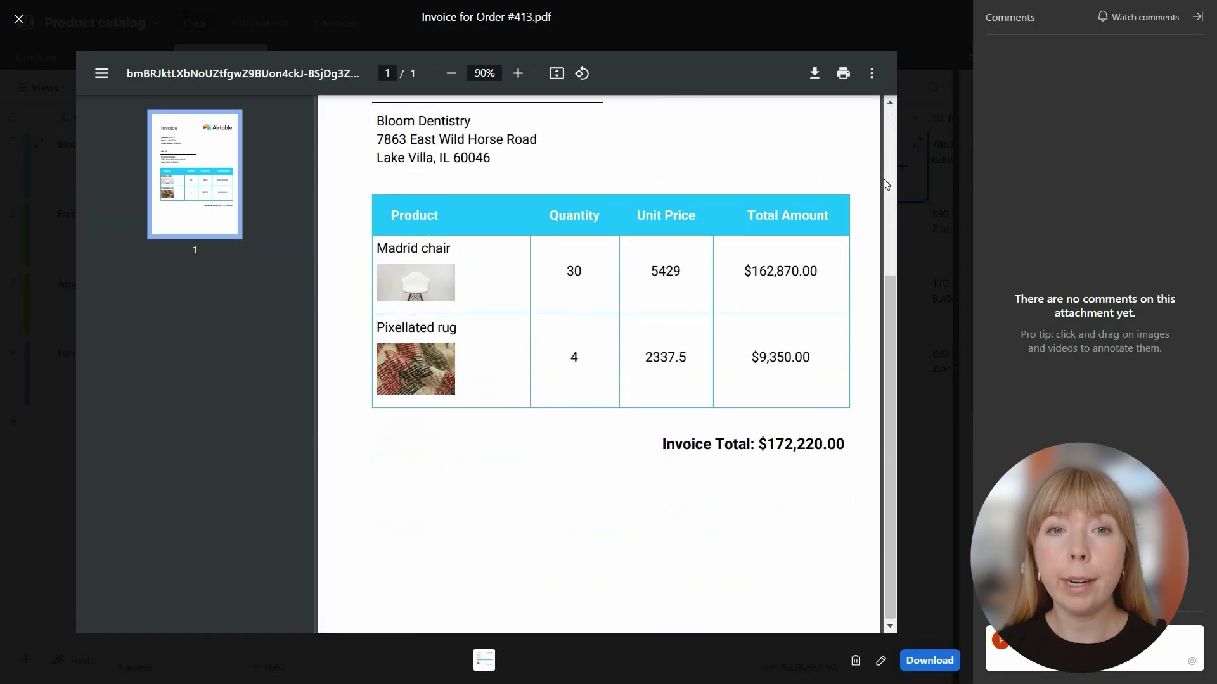
{"action": "left_click", "coordinate": [19, 19]}
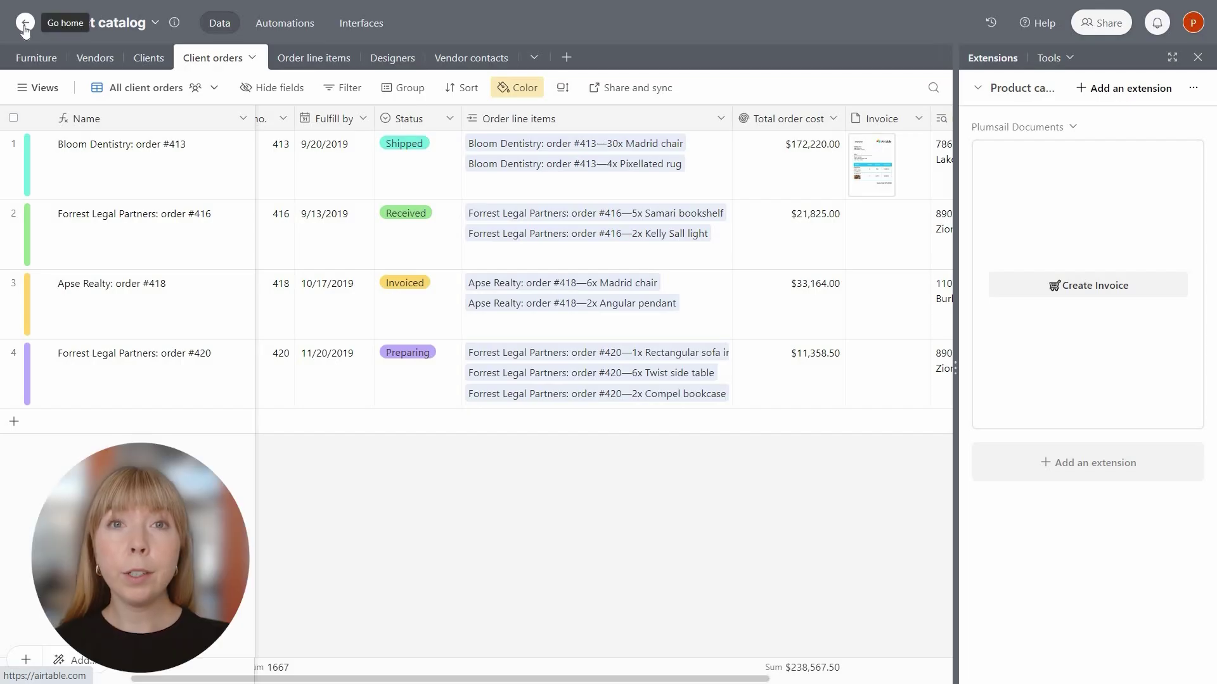
{"action": "left_click", "coordinate": [359, 24]}
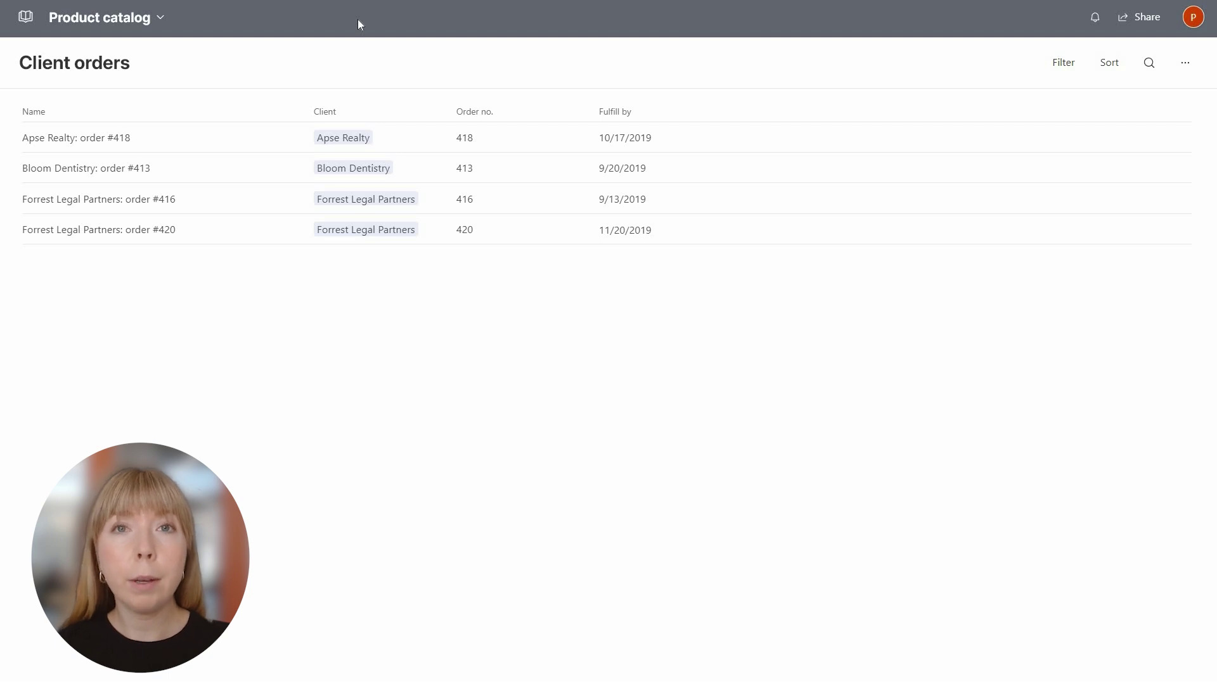
Edit the interface and add a button to the Apse Realty order #418 record page.
{"action": "left_click", "coordinate": [165, 24]}
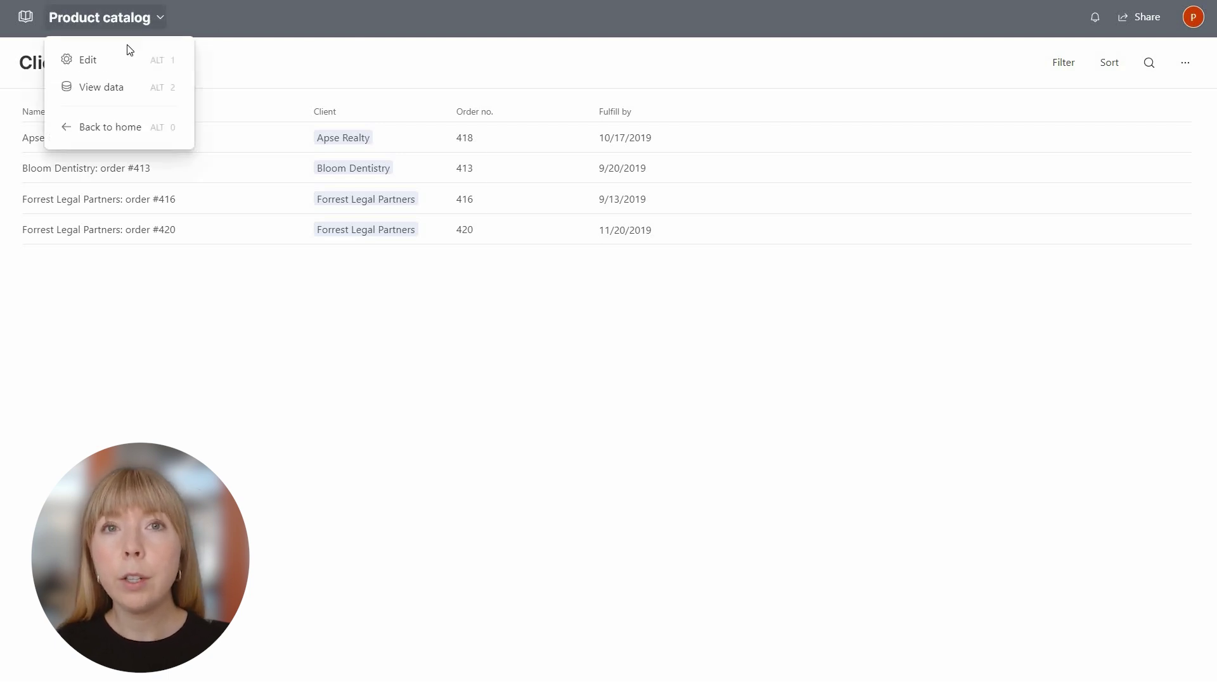
{"action": "left_click", "coordinate": [100, 60]}
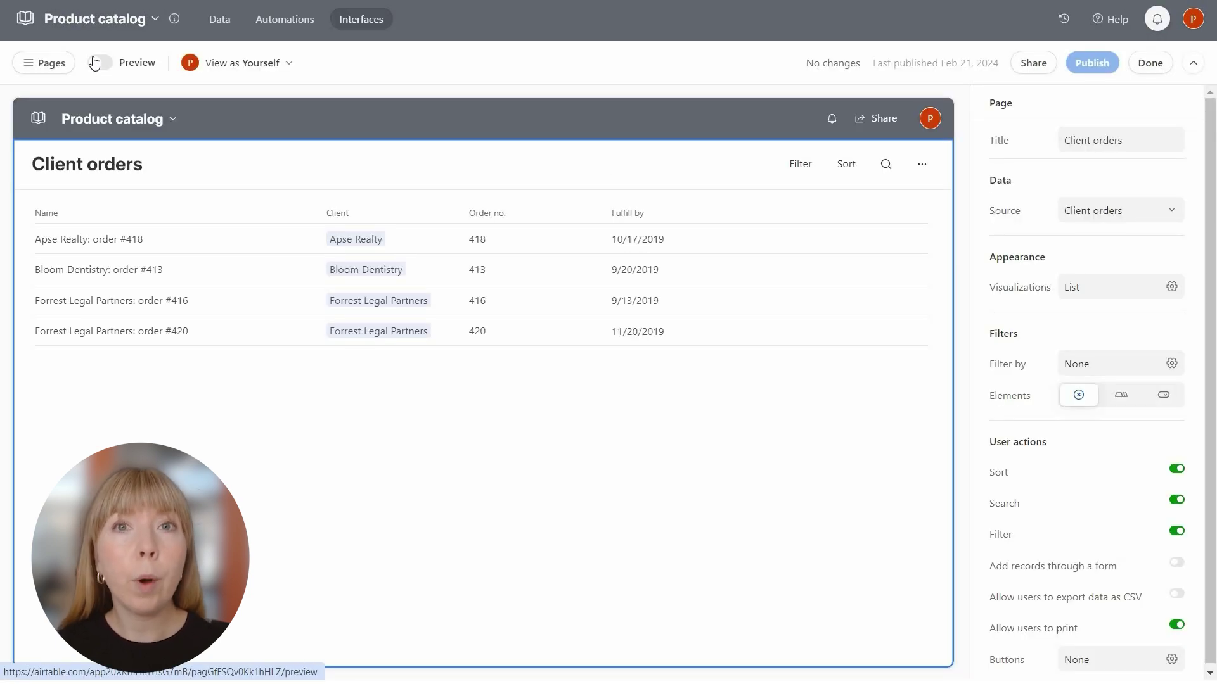
{"action": "left_click", "coordinate": [283, 247]}
{"action": "left_click", "coordinate": [287, 247]}
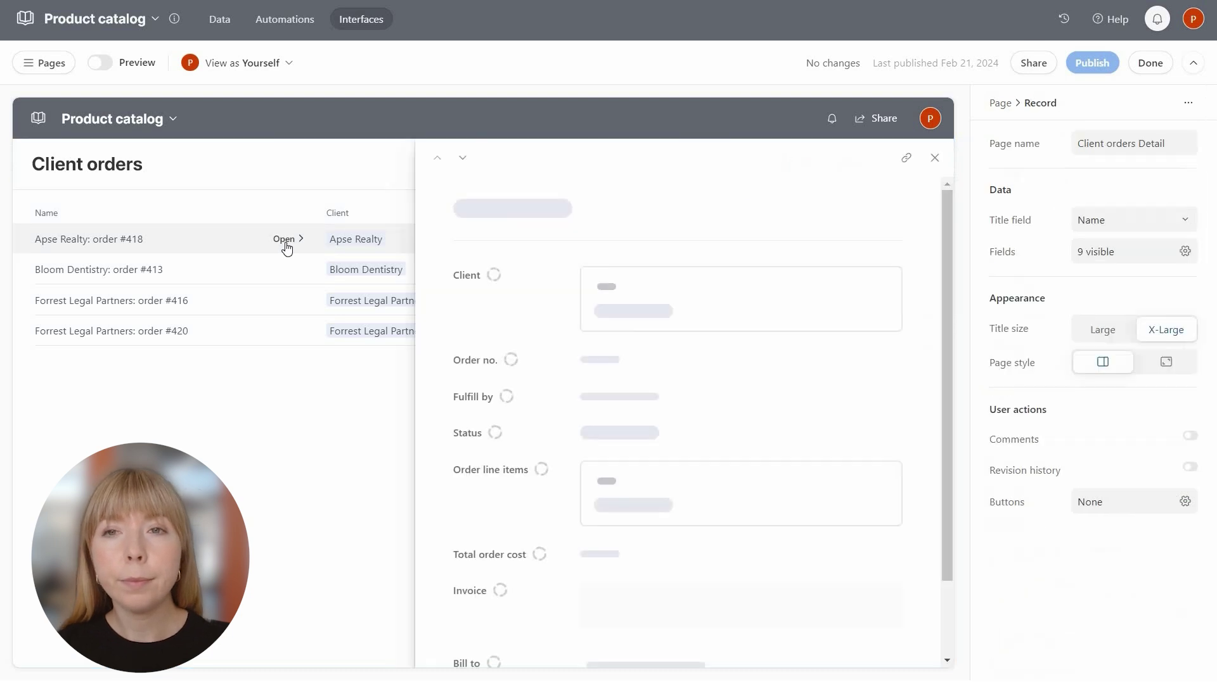
{"action": "left_click", "coordinate": [1184, 507]}
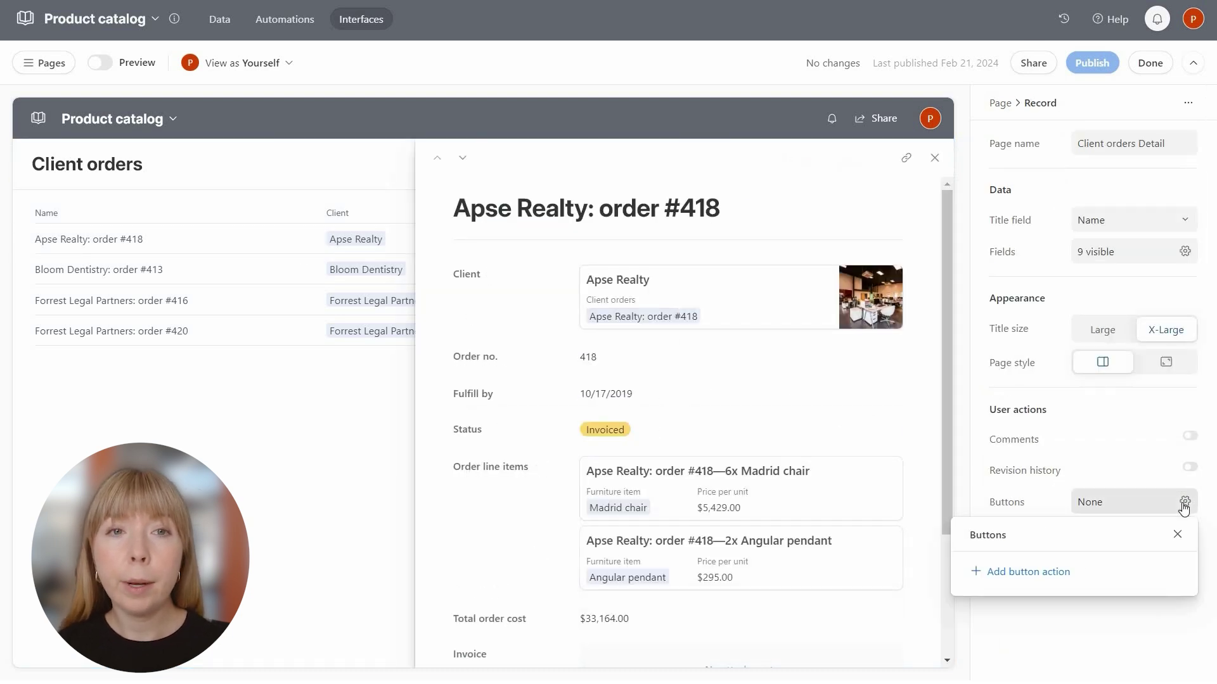
{"action": "left_click", "coordinate": [1043, 575]}
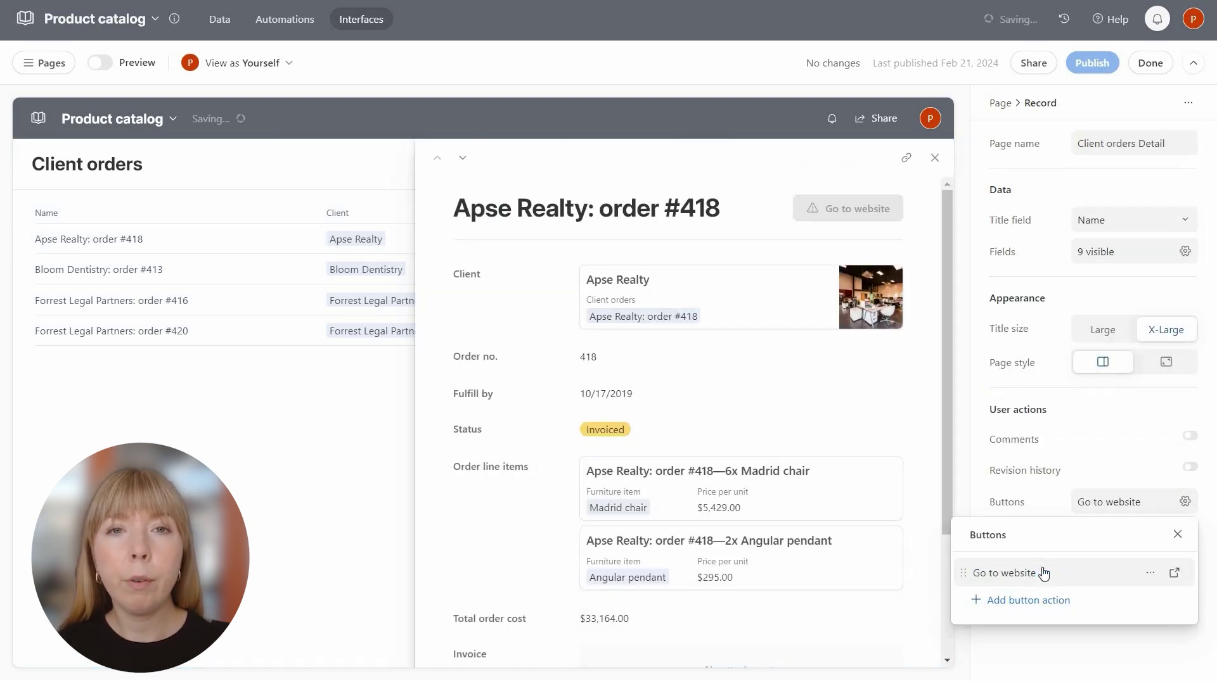
{"action": "left_click", "coordinate": [850, 209]}
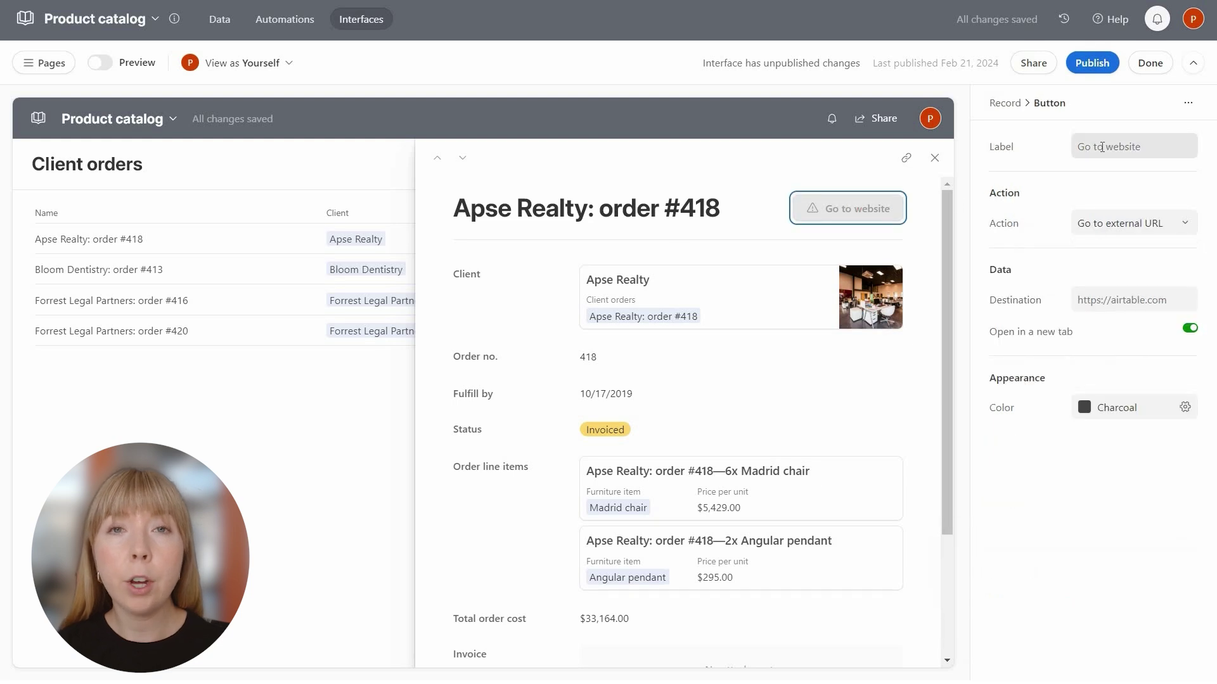
Label the button with the outbox-tray emoji and 'Create and Send Invoice'.
{"action": "left_click", "coordinate": [1102, 147]}
{"action": "key", "text": "ctrl+a"}
{"action": "key", "text": "super+period"}
{"action": "type", "text": "let"}
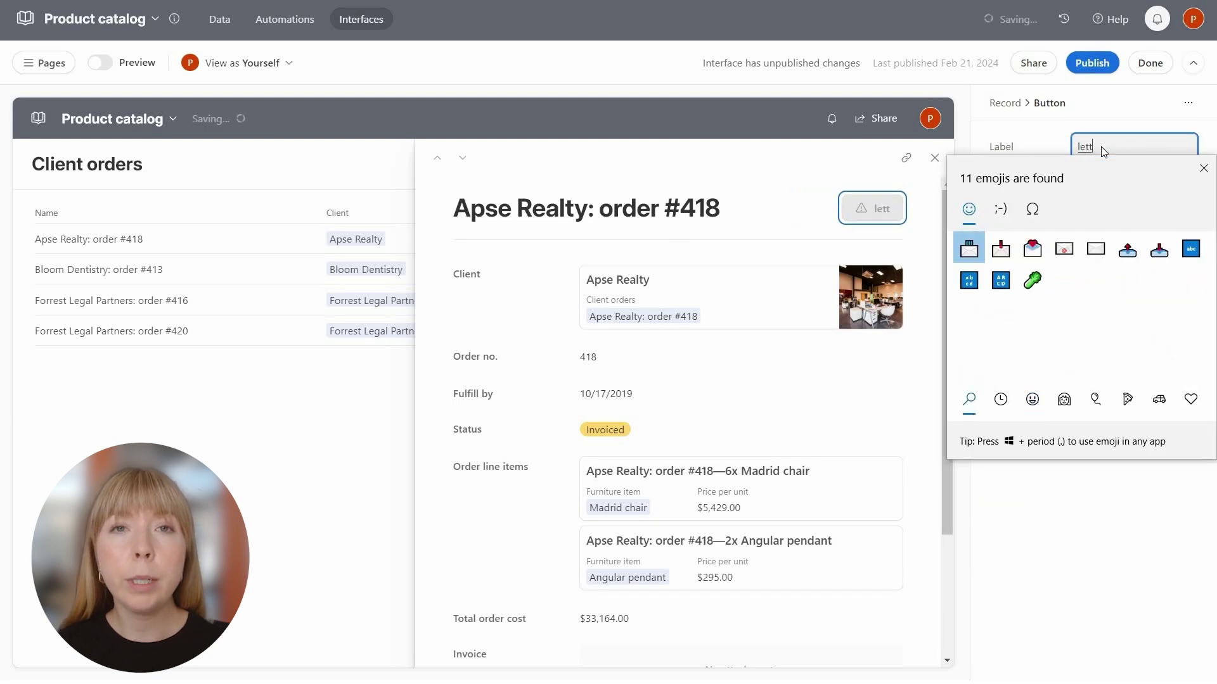
{"action": "key", "text": "Right"}
{"action": "key", "text": "Right"}
{"action": "key", "text": "Right"}
{"action": "key", "text": "Right"}
{"action": "key", "text": "Right"}
{"action": "key", "text": "Return"}
{"action": "left_click", "coordinate": [1129, 147]}
{"action": "type", "text": "Create and Send Invoice"}
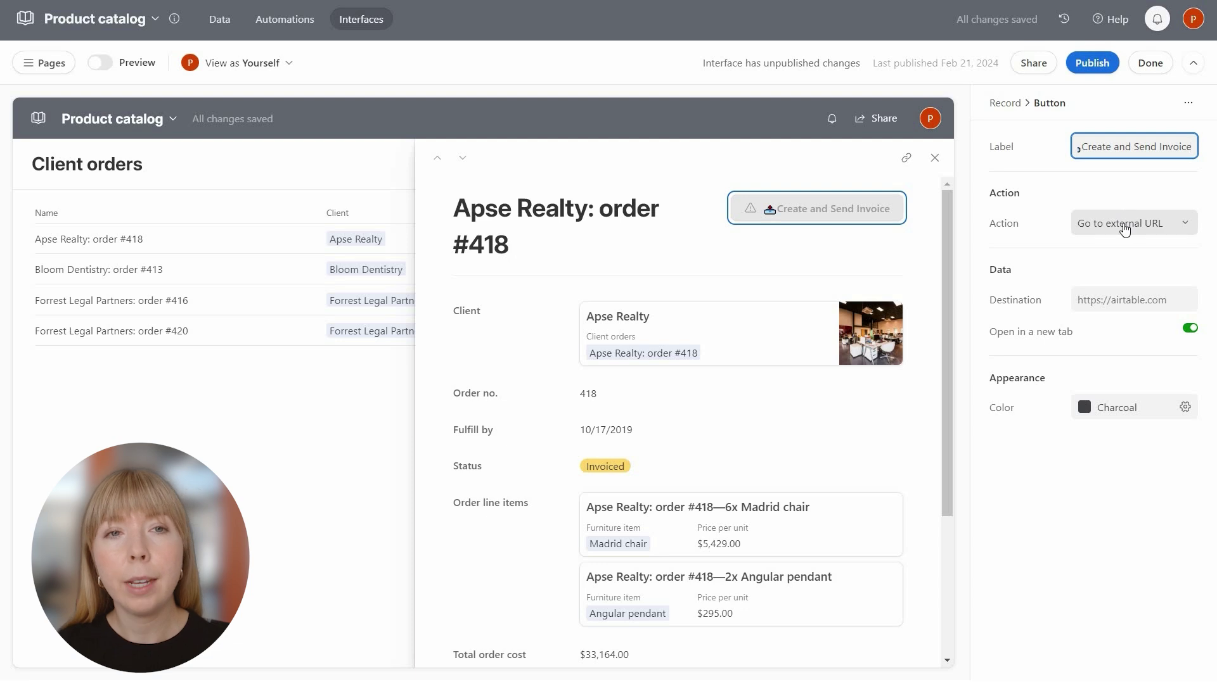
Make the button run a new automation named 'Create and Send Invoice'.
{"action": "left_click", "coordinate": [1125, 224]}
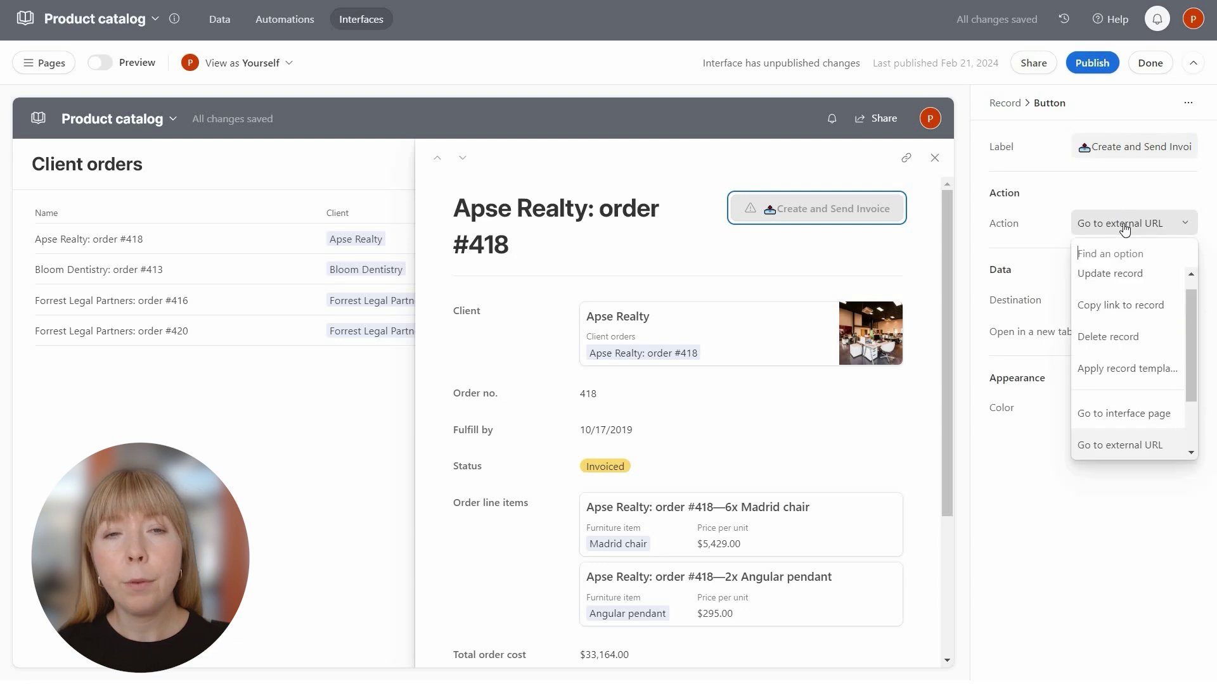
{"action": "type", "text": "run"}
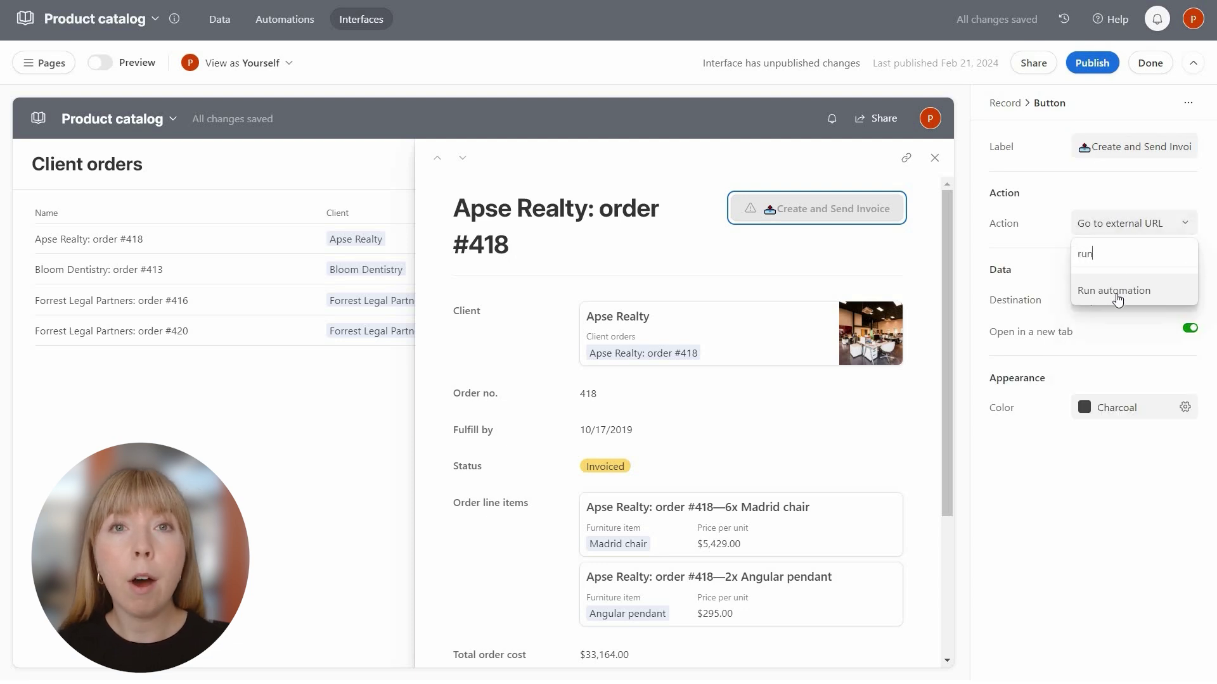
{"action": "left_click", "coordinate": [1117, 292]}
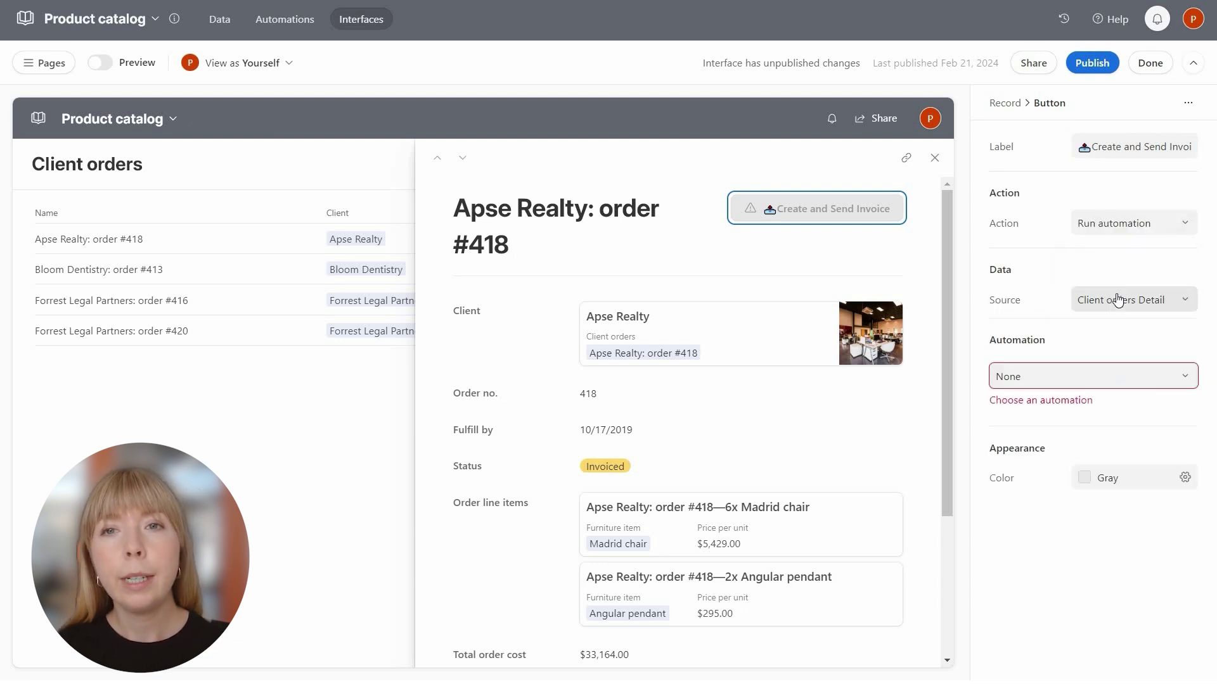
{"action": "left_click", "coordinate": [1111, 380]}
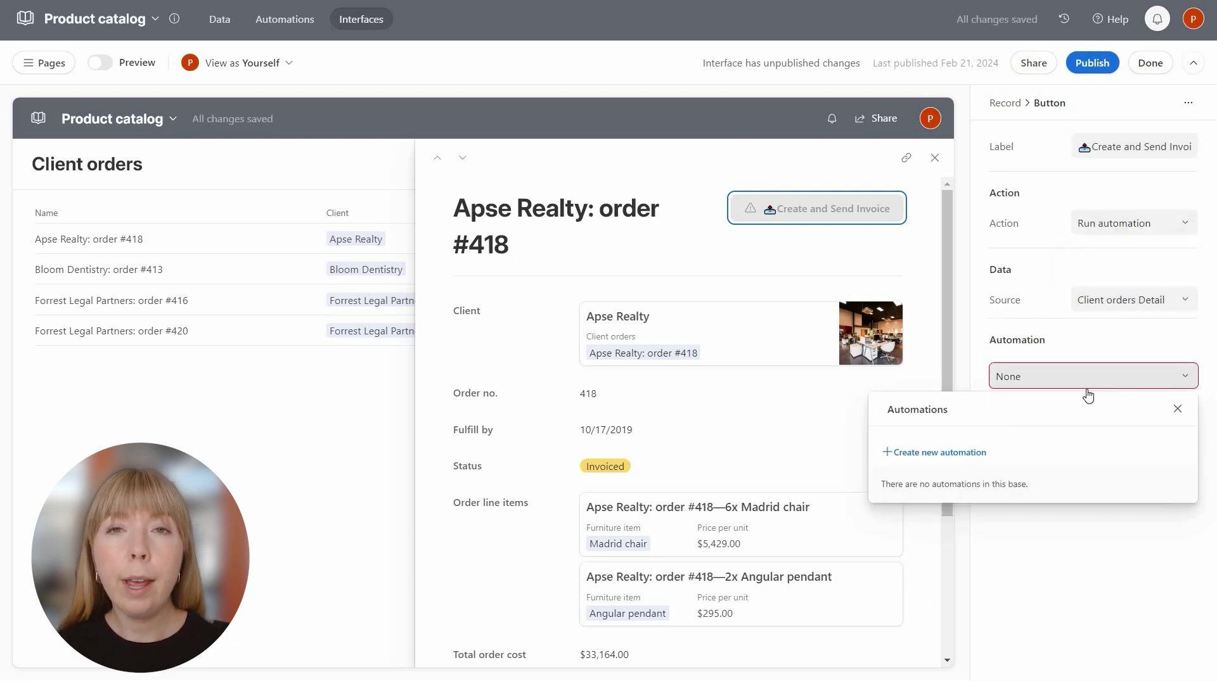
{"action": "left_click", "coordinate": [947, 453]}
{"action": "type", "text": "Create and Send Invoice"}
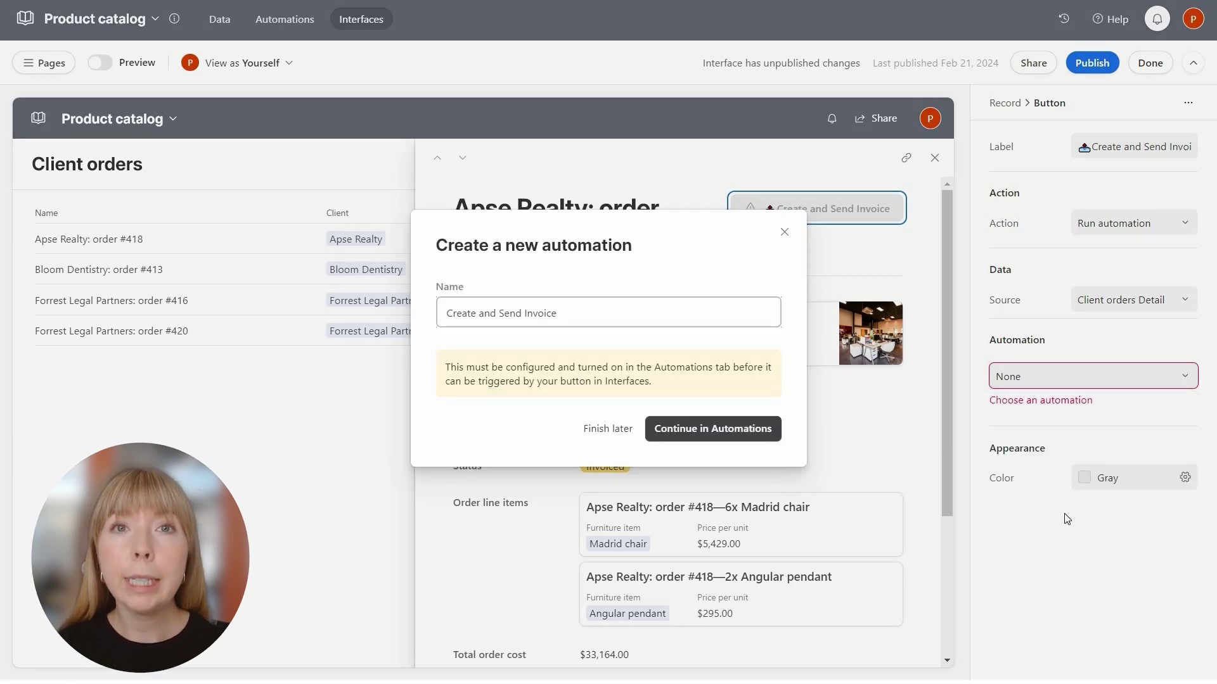
{"action": "left_click", "coordinate": [703, 439]}
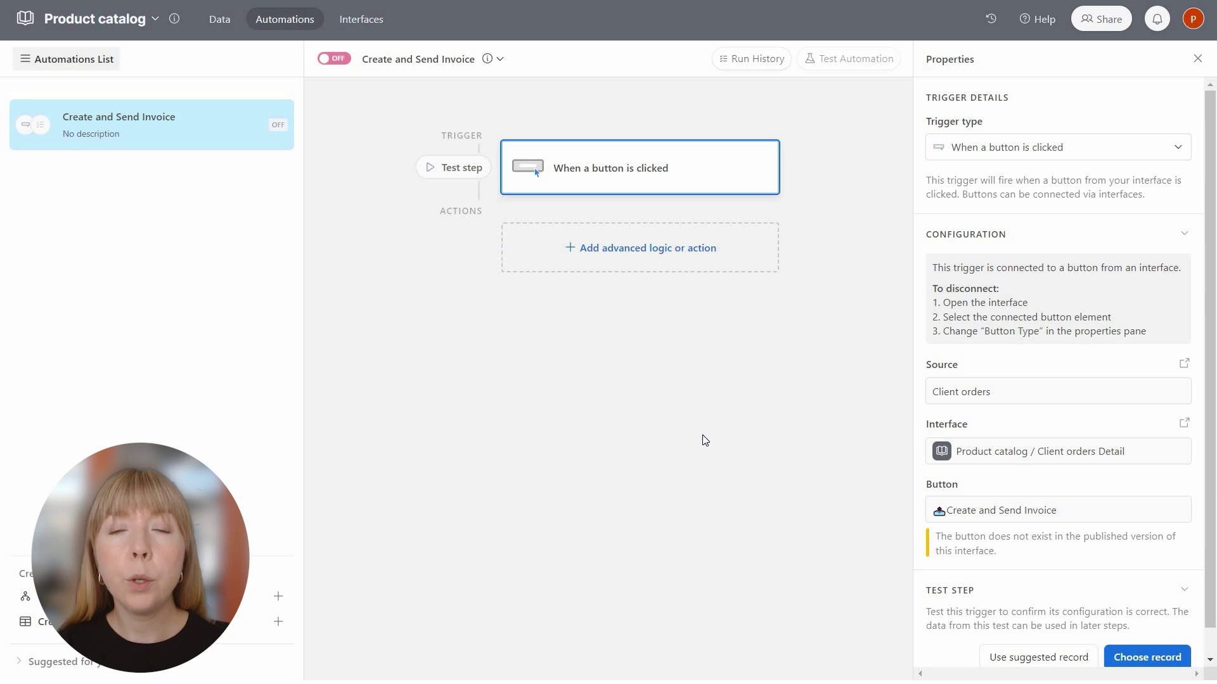
Add a Run script action to the Create and Send Invoice automation.
{"action": "left_click", "coordinate": [606, 251]}
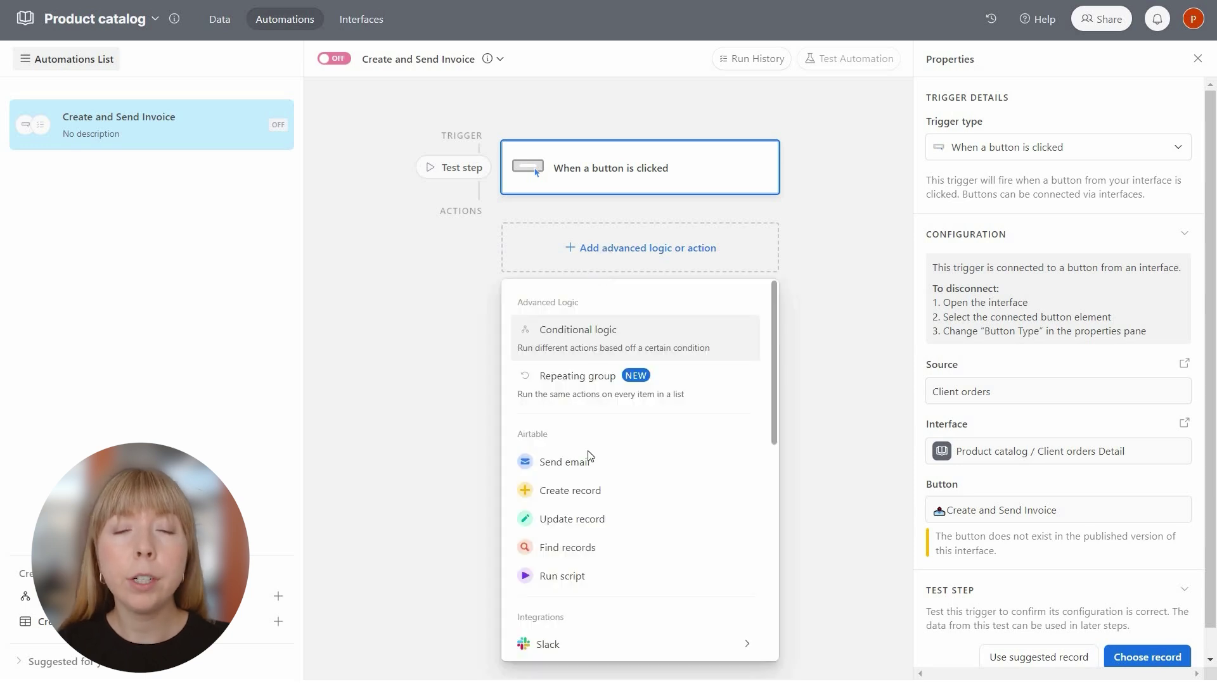
{"action": "left_click", "coordinate": [567, 577]}
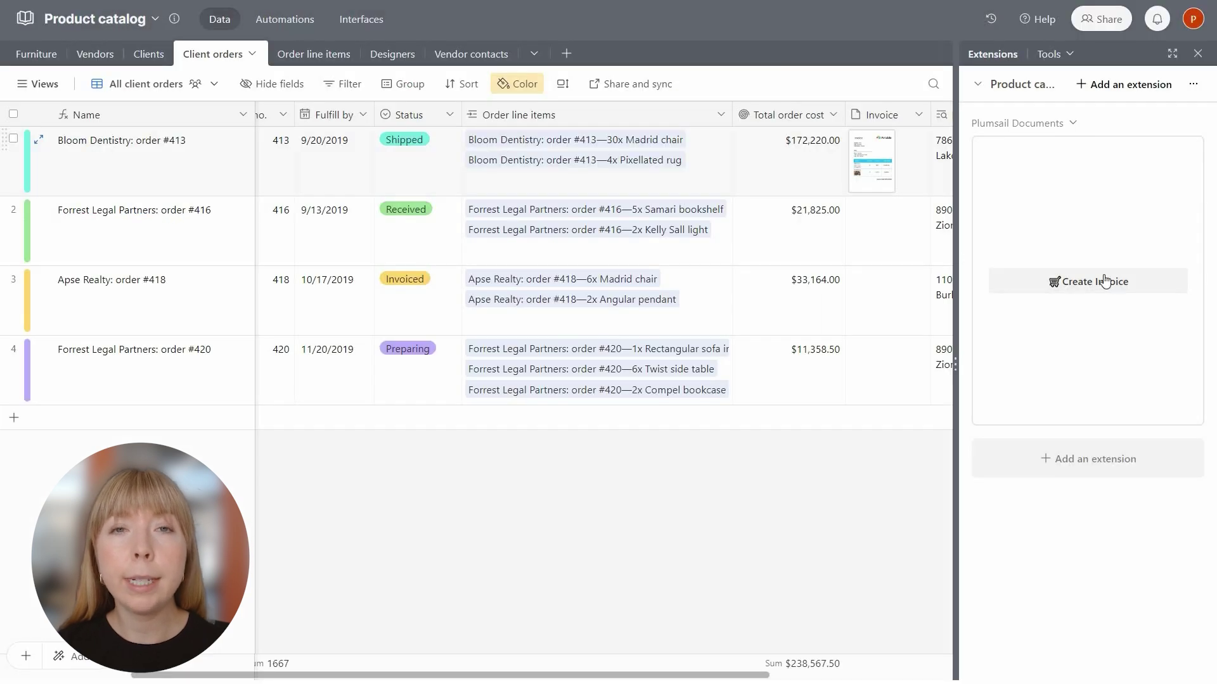
Generate an automation script from the Create Invoice button's advanced settings.
{"action": "left_click", "coordinate": [1159, 123]}
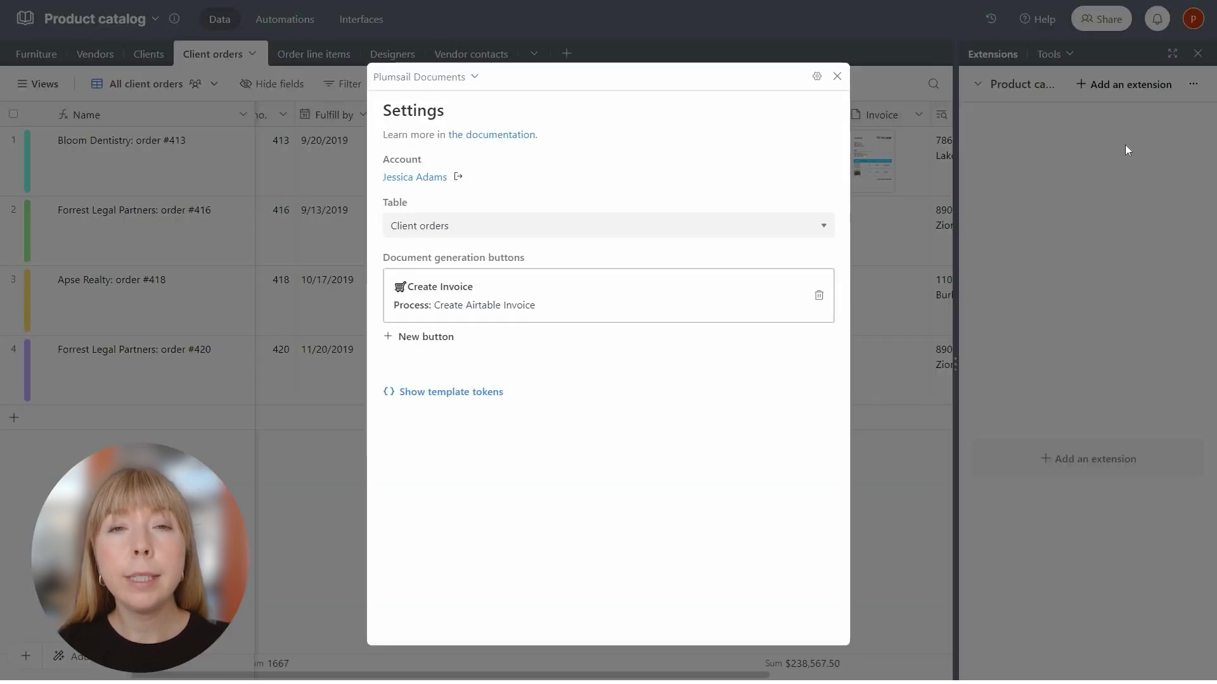
{"action": "left_click", "coordinate": [505, 303]}
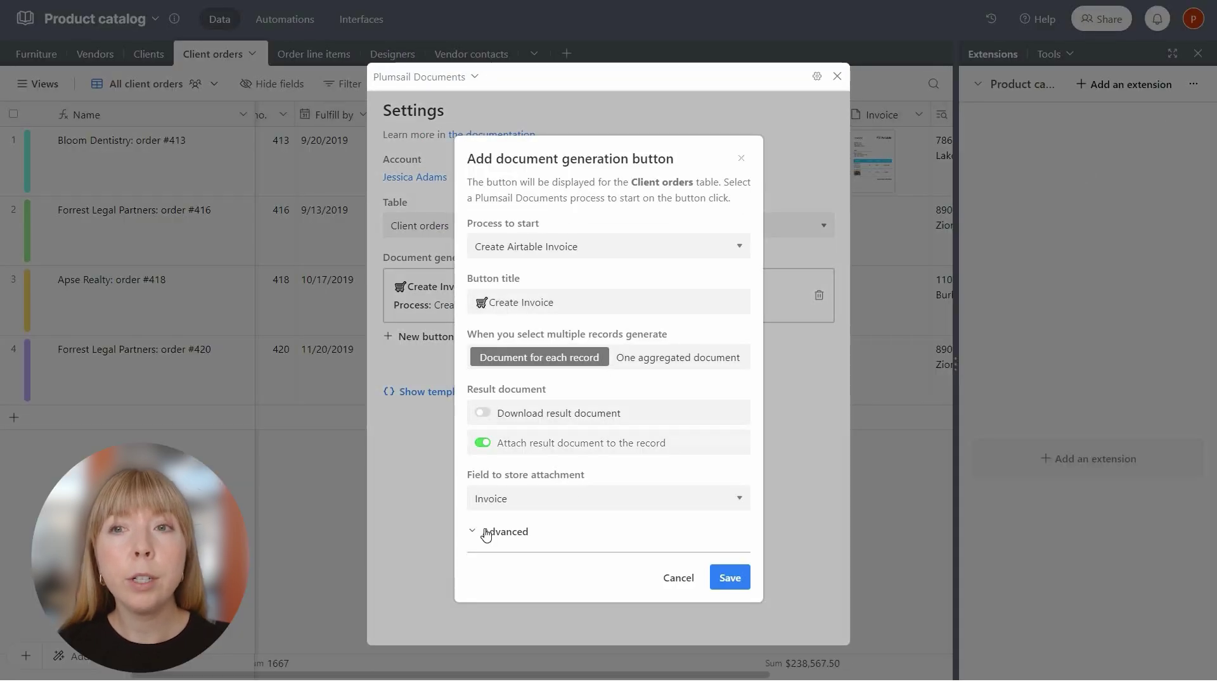
{"action": "left_click", "coordinate": [485, 531]}
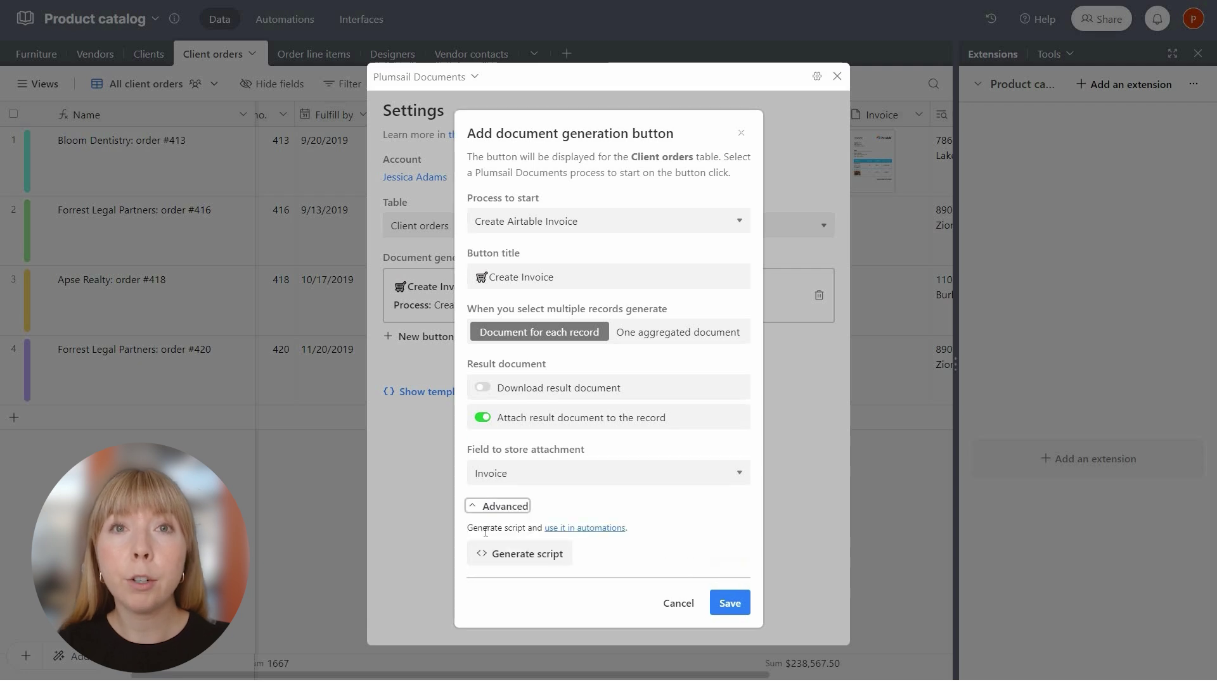
{"action": "left_click", "coordinate": [506, 562]}
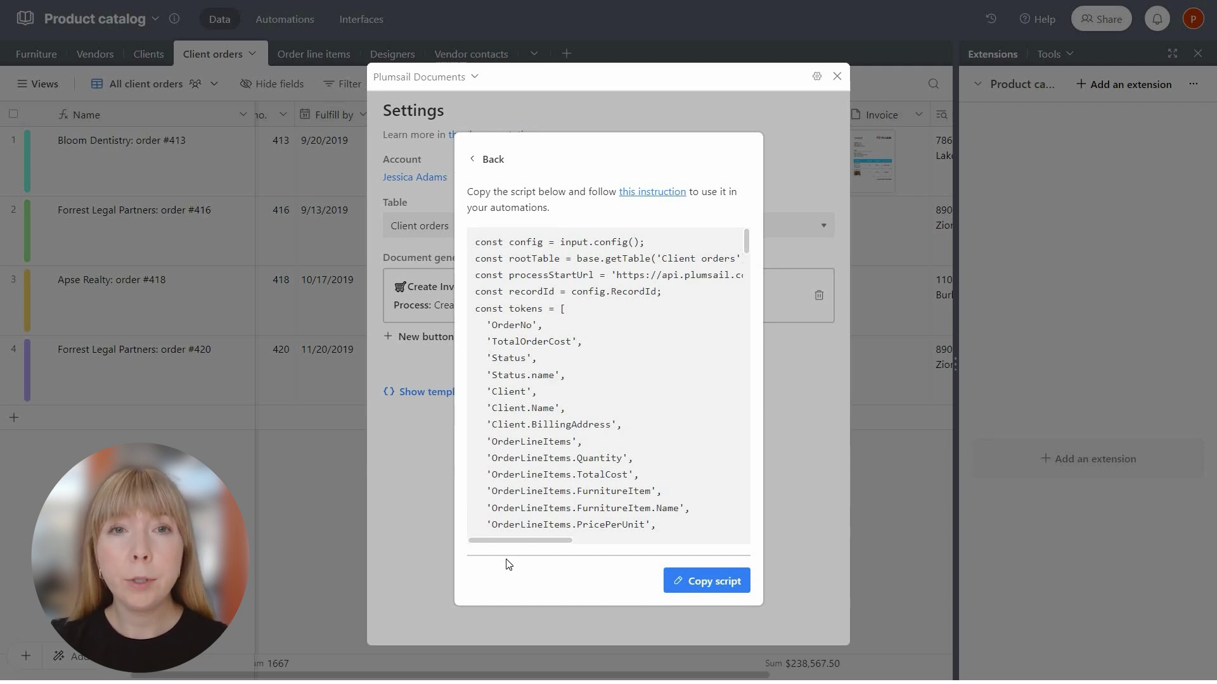
Copy the Plumsail script and add a RecordId input variable set to the Airtable record ID.
{"action": "left_click", "coordinate": [723, 588]}
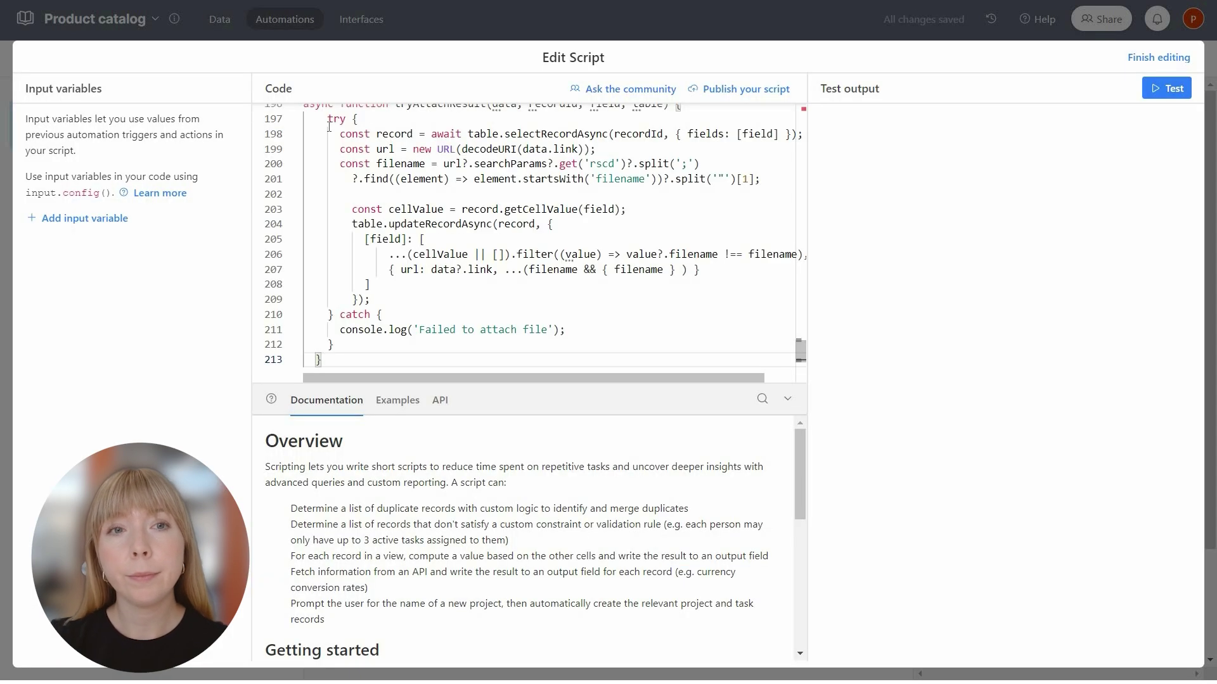
{"action": "left_click_drag", "start_coordinate": [801, 349], "coordinate": [801, 110]}
{"action": "double_click", "coordinate": [469, 172]}
{"action": "key", "text": "ctrl+c"}
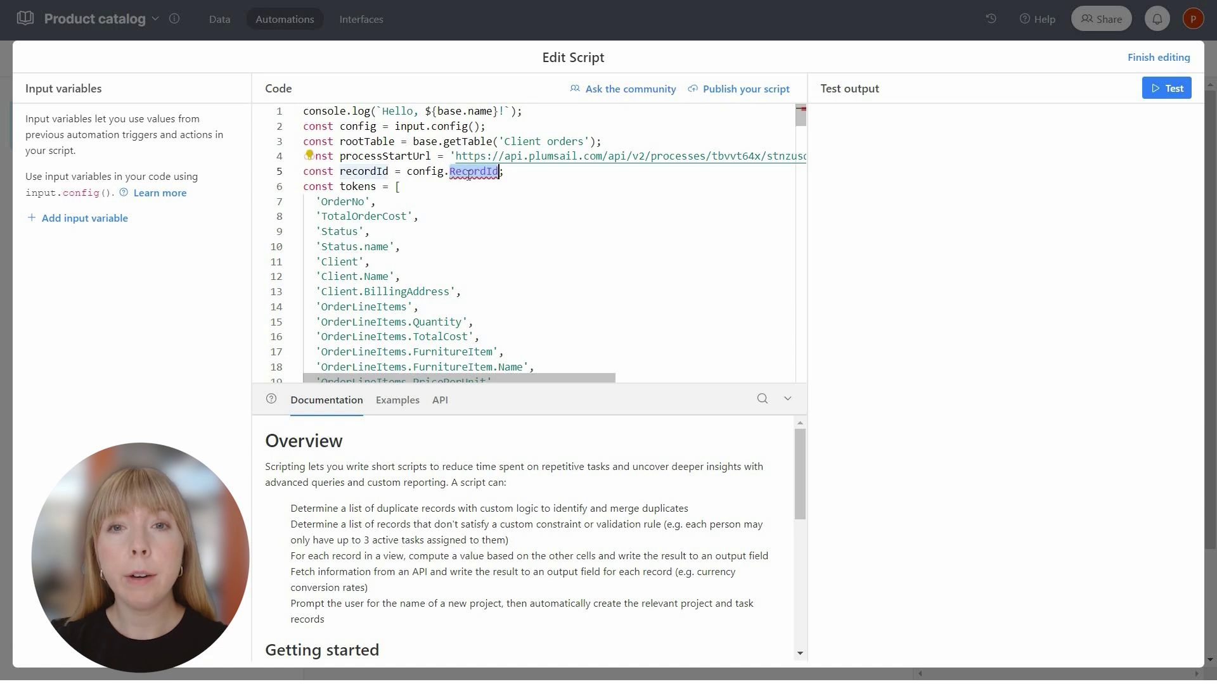
{"action": "left_click", "coordinate": [108, 218]}
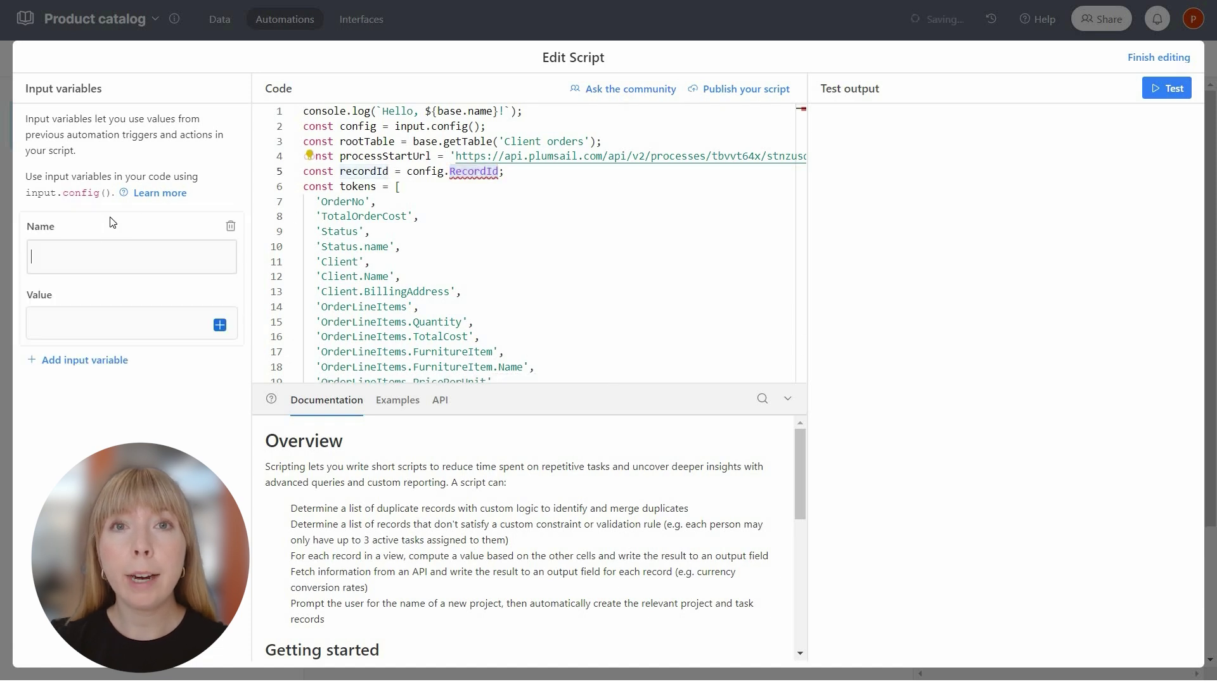
{"action": "key", "text": "ctrl+v"}
{"action": "left_click", "coordinate": [219, 325]}
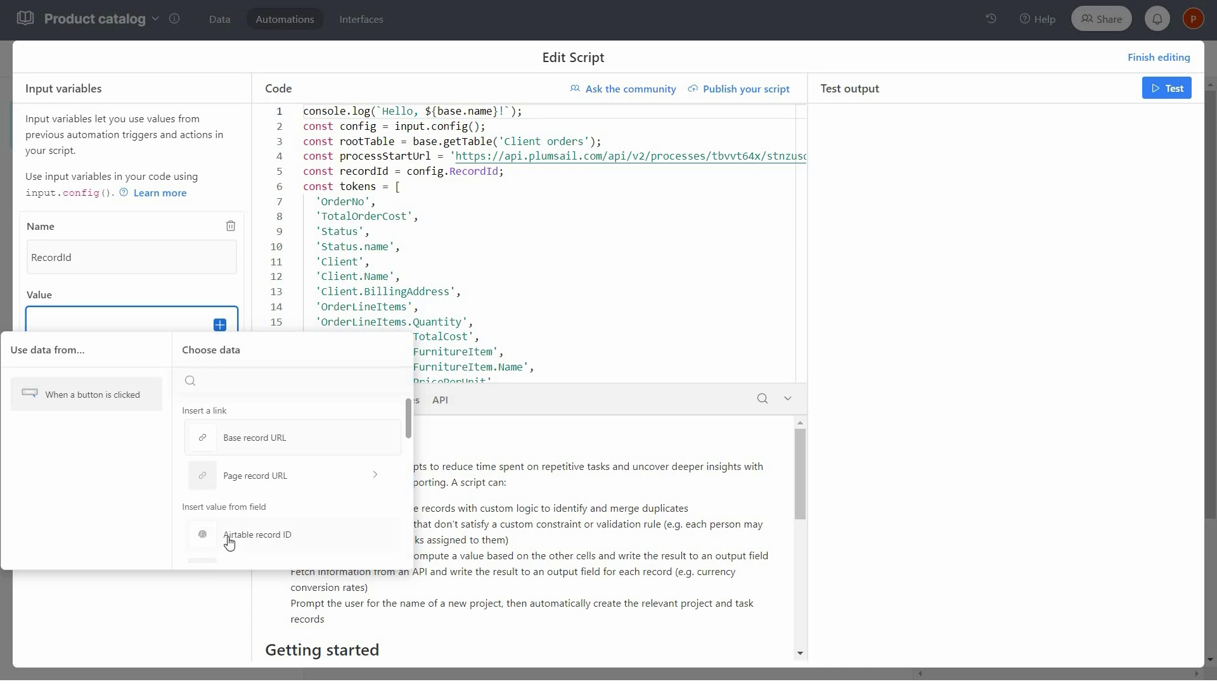
{"action": "left_click", "coordinate": [229, 537]}
Test the script against order #416, finish editing, and turn the automation on.
{"action": "left_click", "coordinate": [1166, 88]}
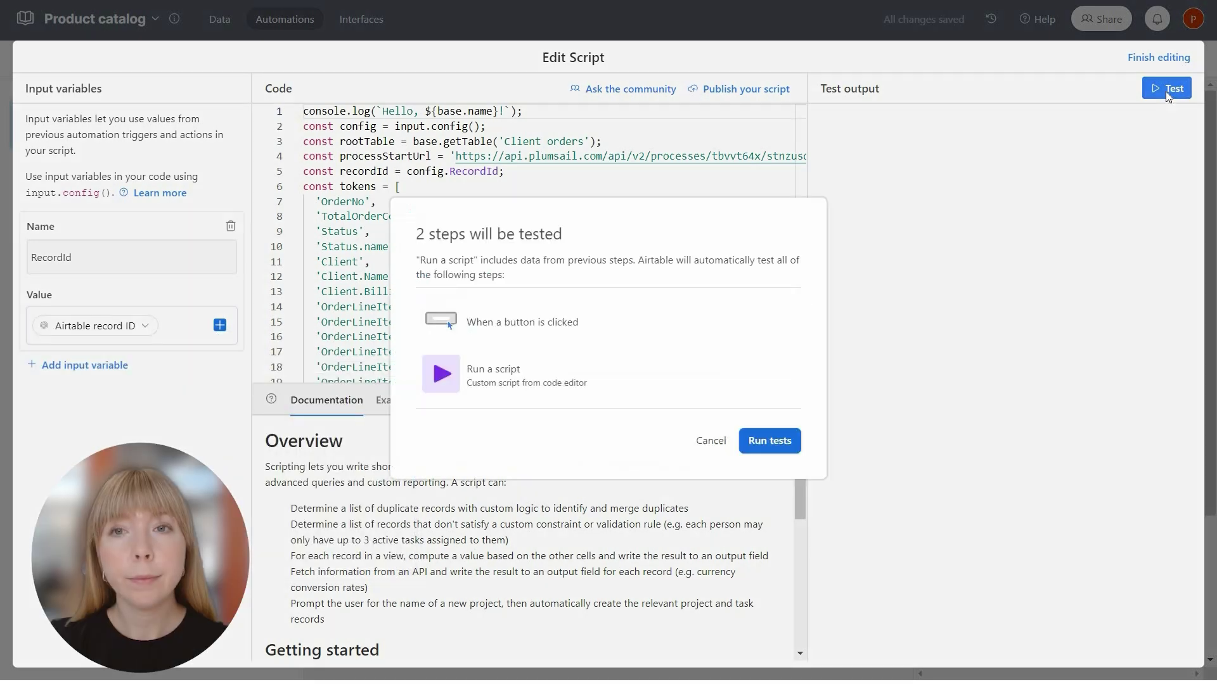
{"action": "left_click", "coordinate": [751, 452]}
{"action": "left_click", "coordinate": [507, 301]}
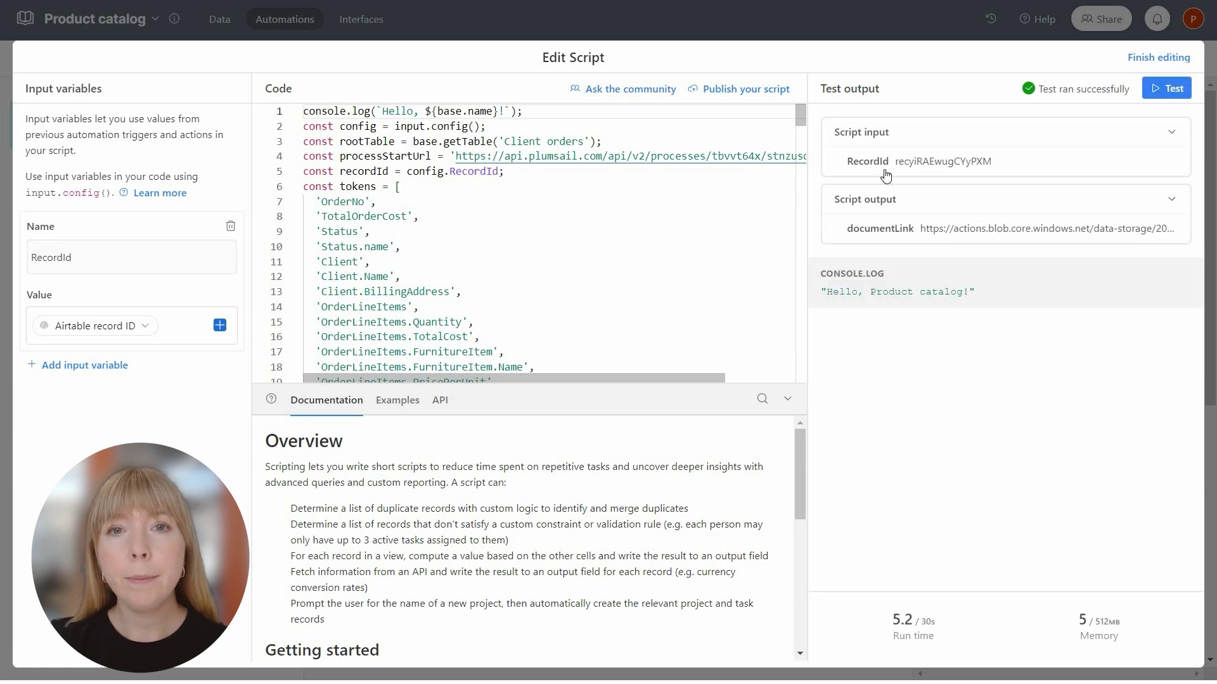
{"action": "left_click", "coordinate": [1148, 57]}
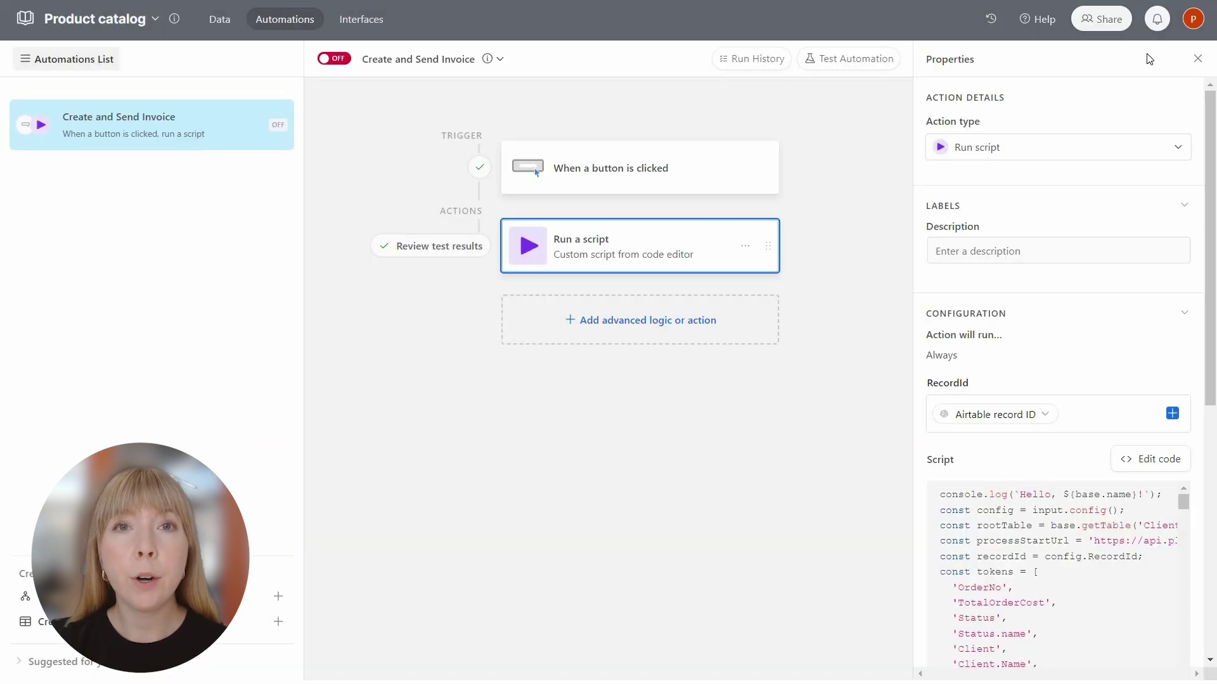
{"action": "left_click", "coordinate": [340, 60]}
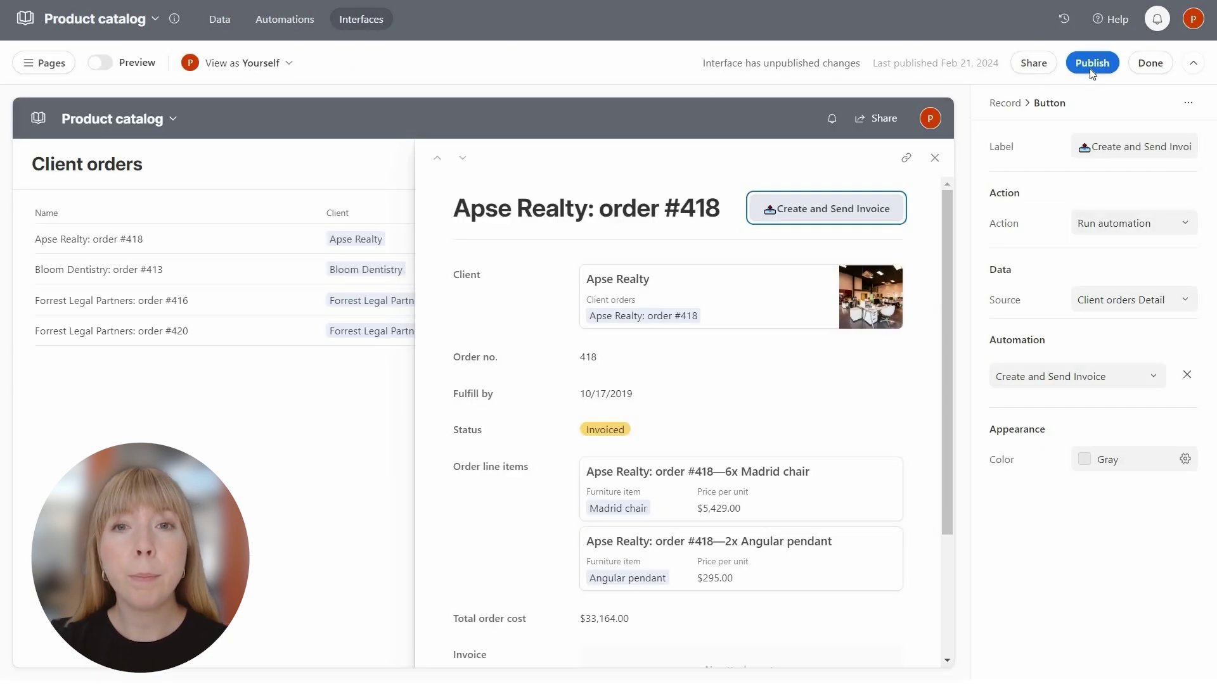
{"action": "left_click", "coordinate": [1091, 66]}
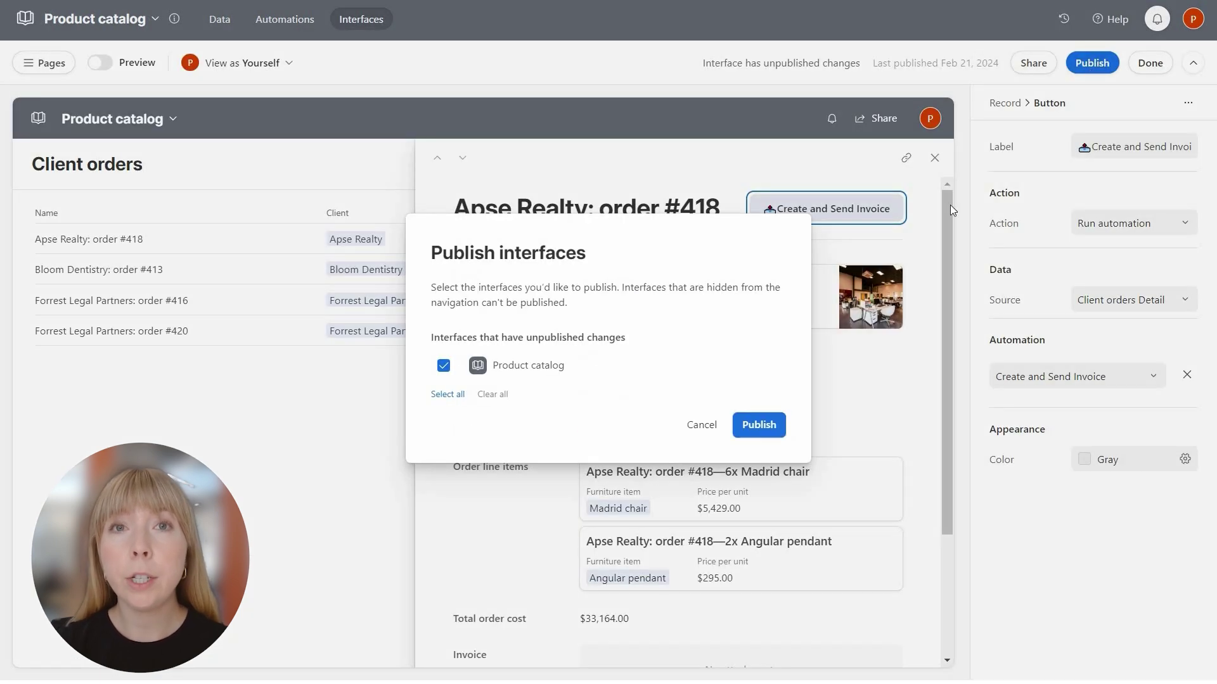
Publish the interface and create the invoice for order #418, checking its Invoice attachment.
{"action": "left_click", "coordinate": [755, 420]}
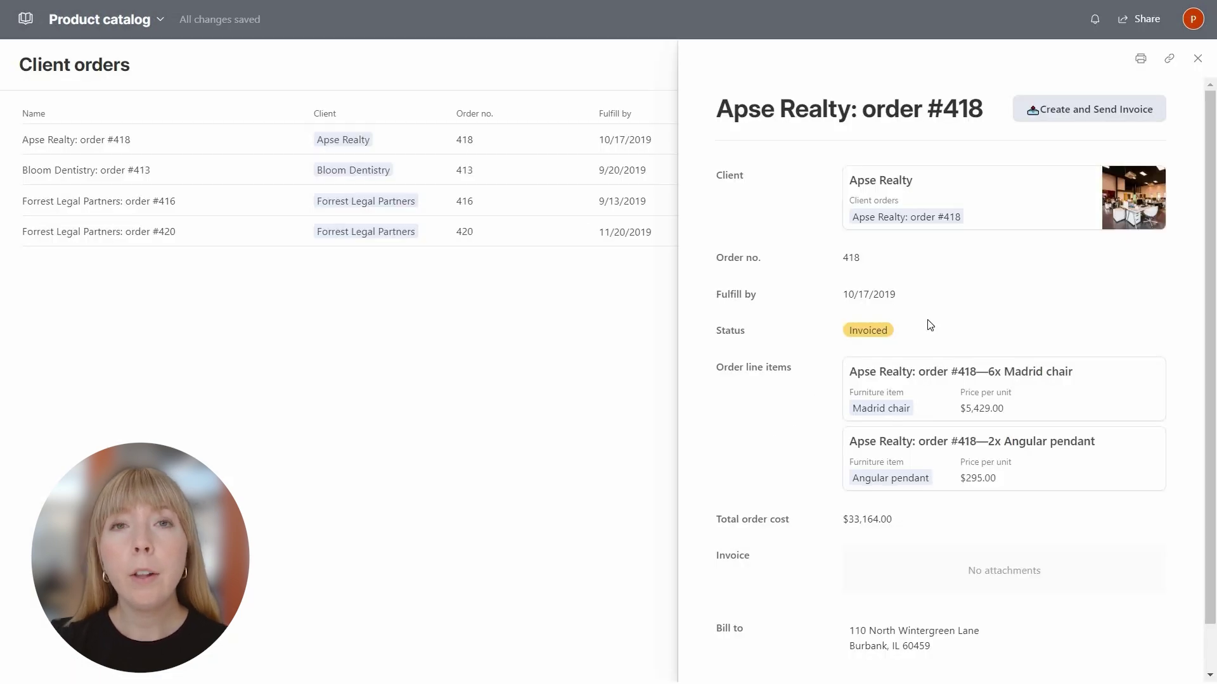
{"action": "left_click", "coordinate": [1093, 119]}
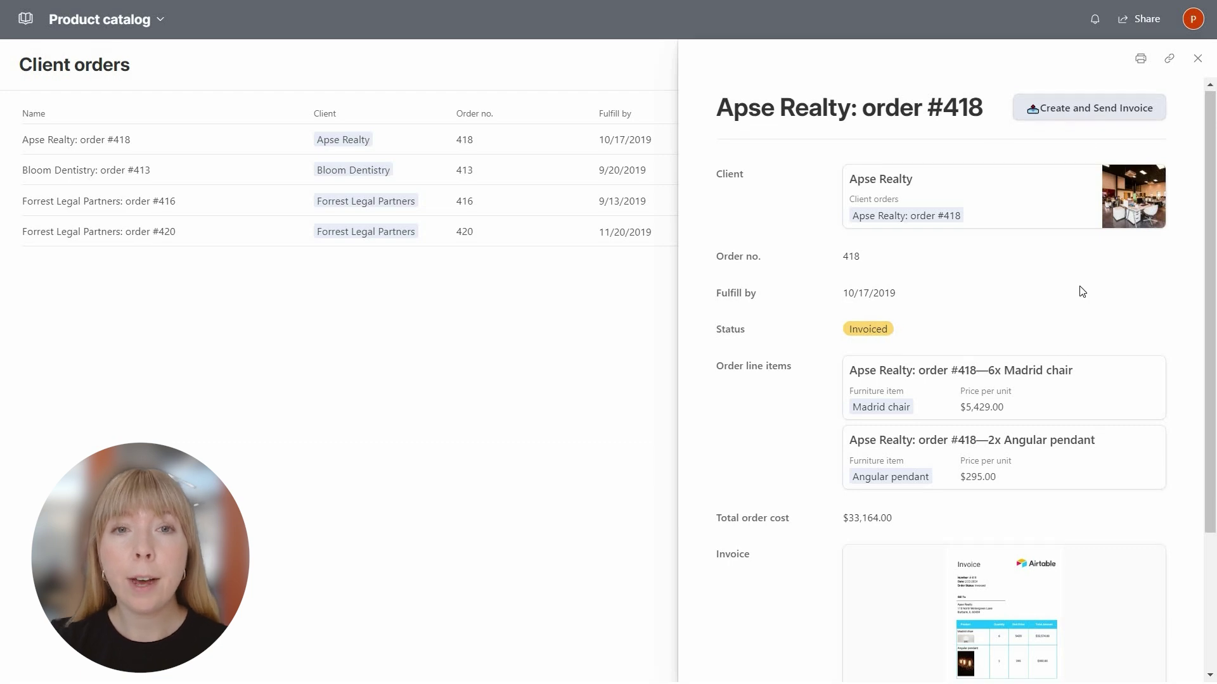
{"action": "scroll", "coordinate": [1082, 291], "scroll_direction": "down", "scroll_amount": 3}
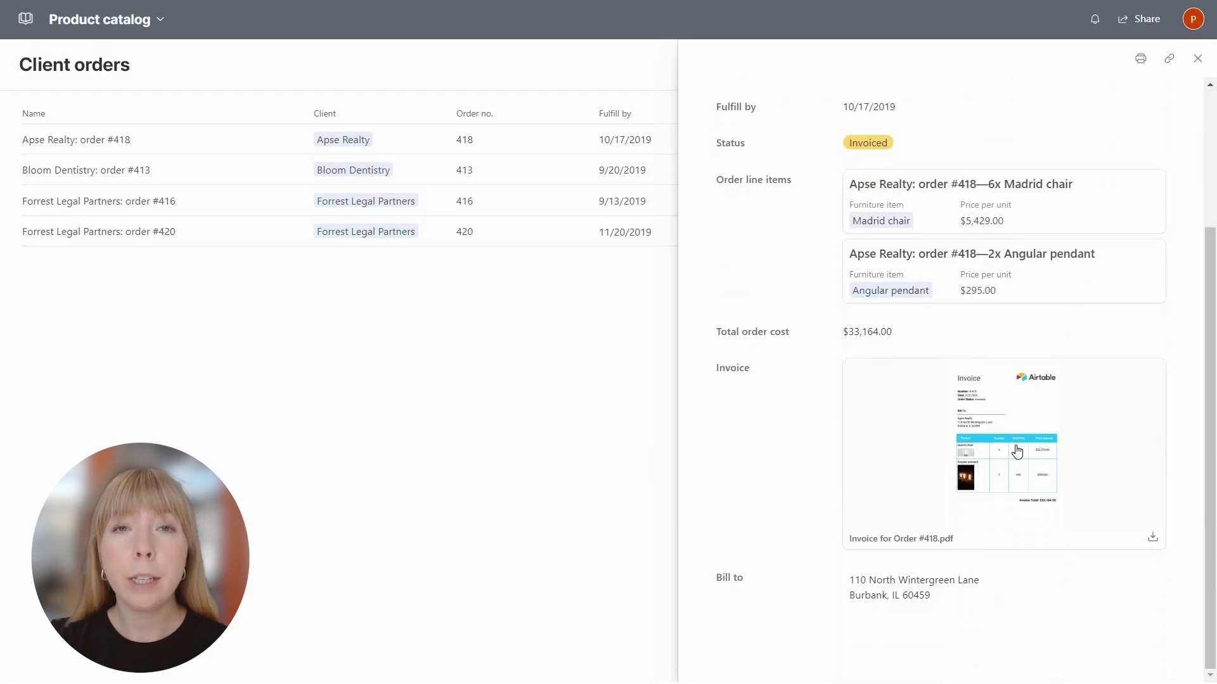